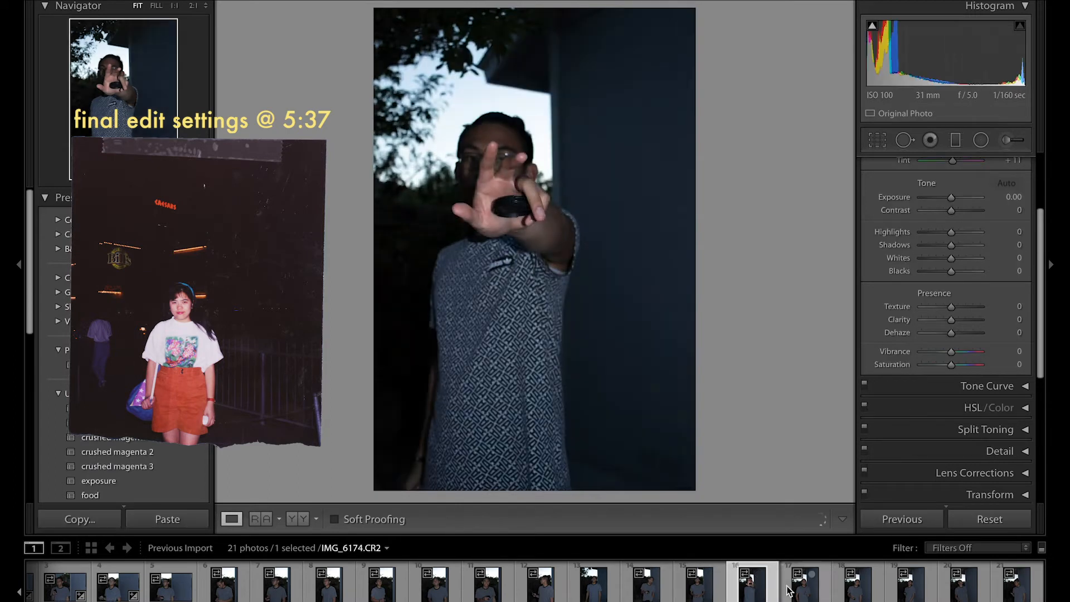
# Step: Select photo IMG_6178.CR2 for editing
pyautogui.click(849, 595)
pyautogui.click(802, 594)
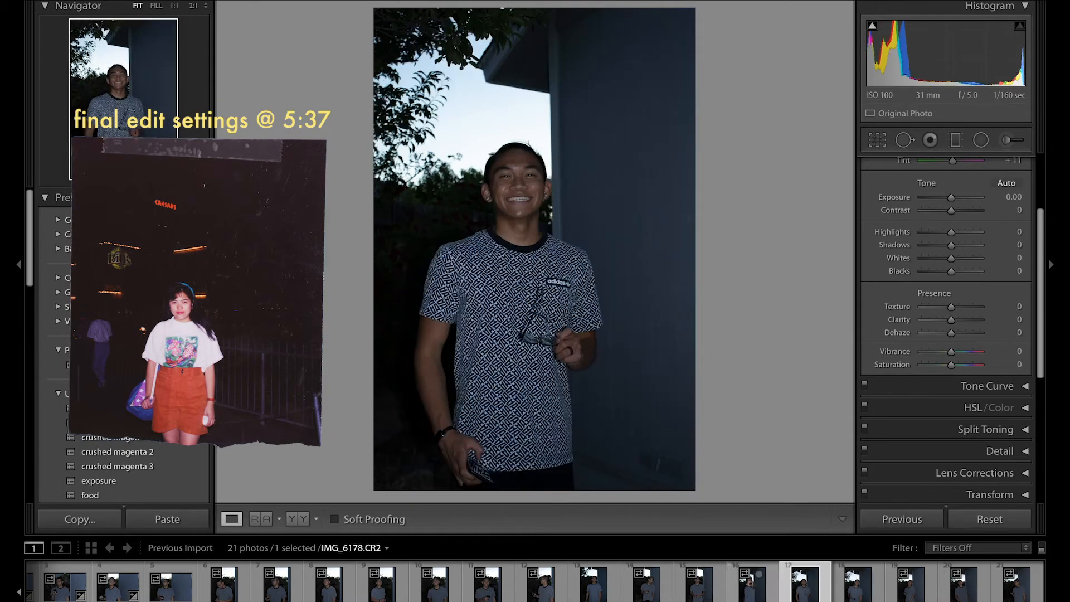
pyautogui.click(535, 601)
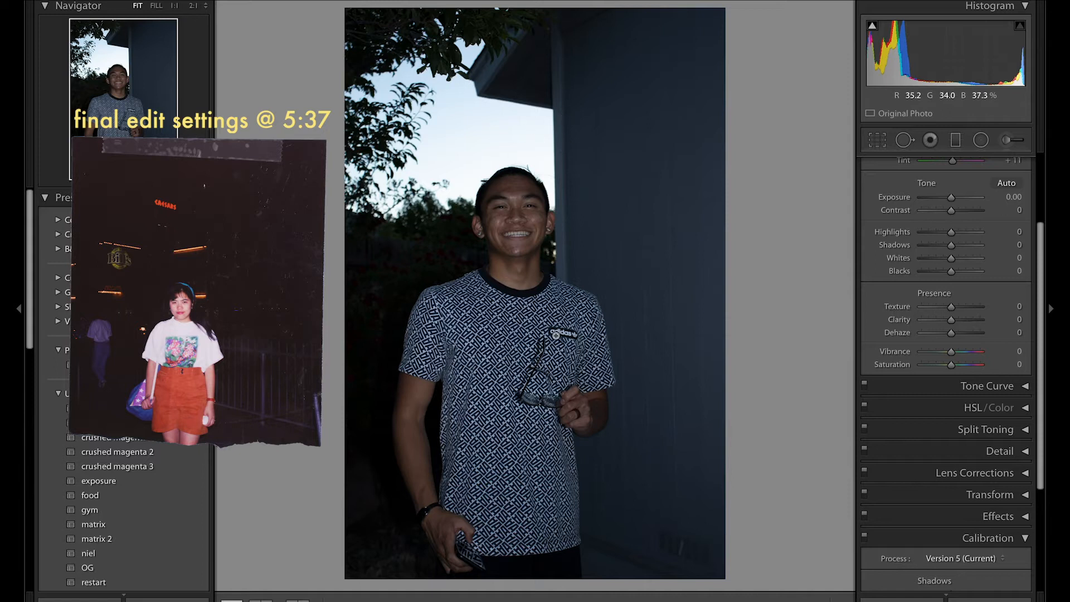
# Step: Correct the white balance by sampling a neutral spot near the shirt's collar, reaching Temp 7,250 and Tint +16
pyautogui.click(601, 270)
pyautogui.moveTo(440, 271); pyautogui.dragTo(576, 309)
pyautogui.moveTo(539, 220)
pyautogui.mouseDown()
pyautogui.moveTo(545, 375)
pyautogui.moveTo(546, 221)
pyautogui.mouseUp()
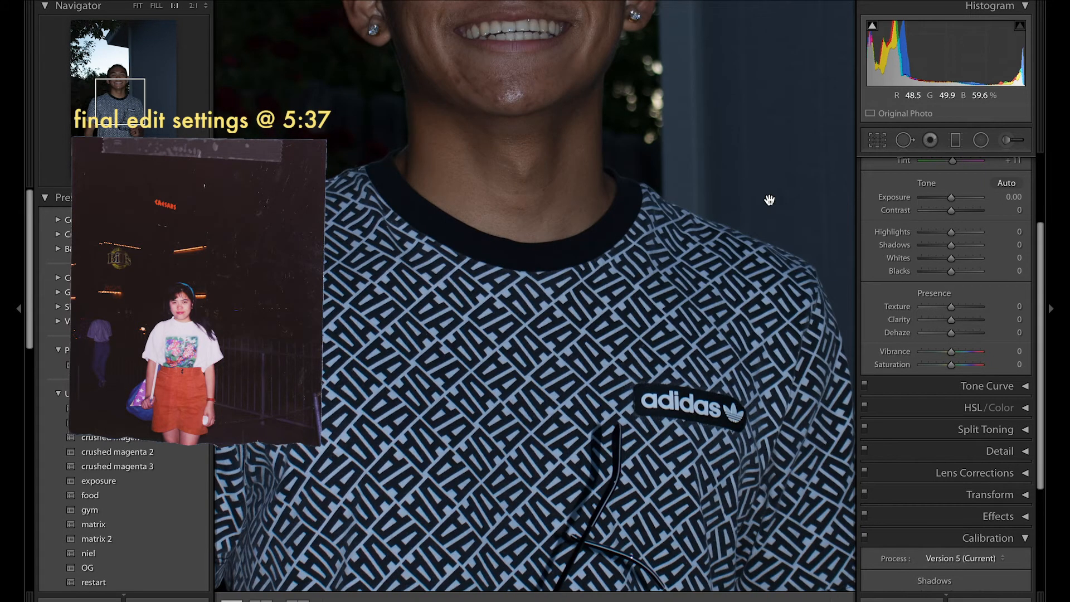
pyautogui.moveTo(699, 203); pyautogui.dragTo(591, 431)
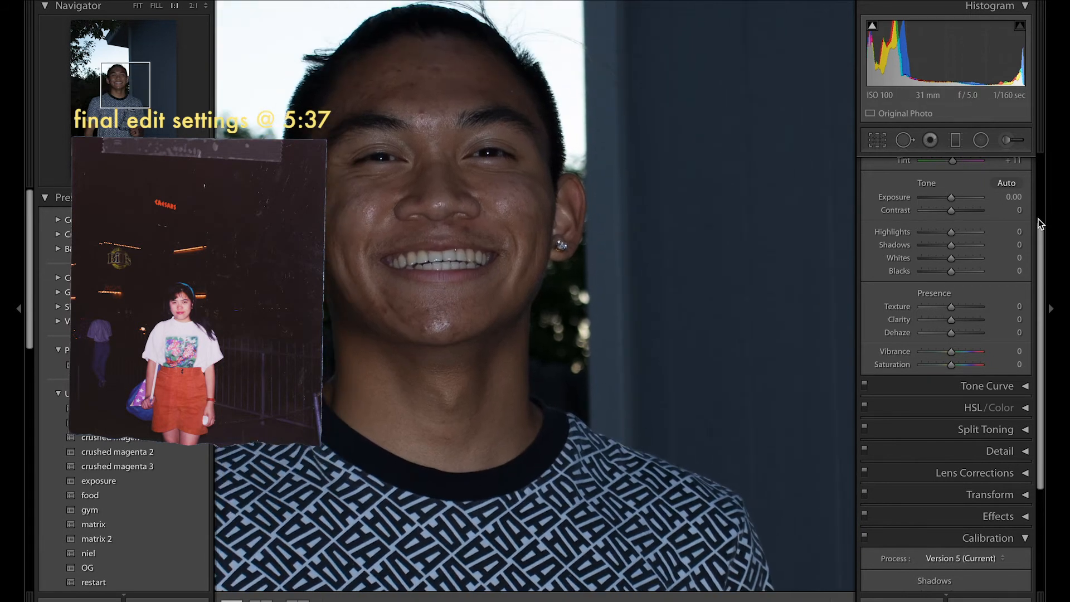
pyautogui.scroll(2, 886, 233)
pyautogui.click(879, 233)
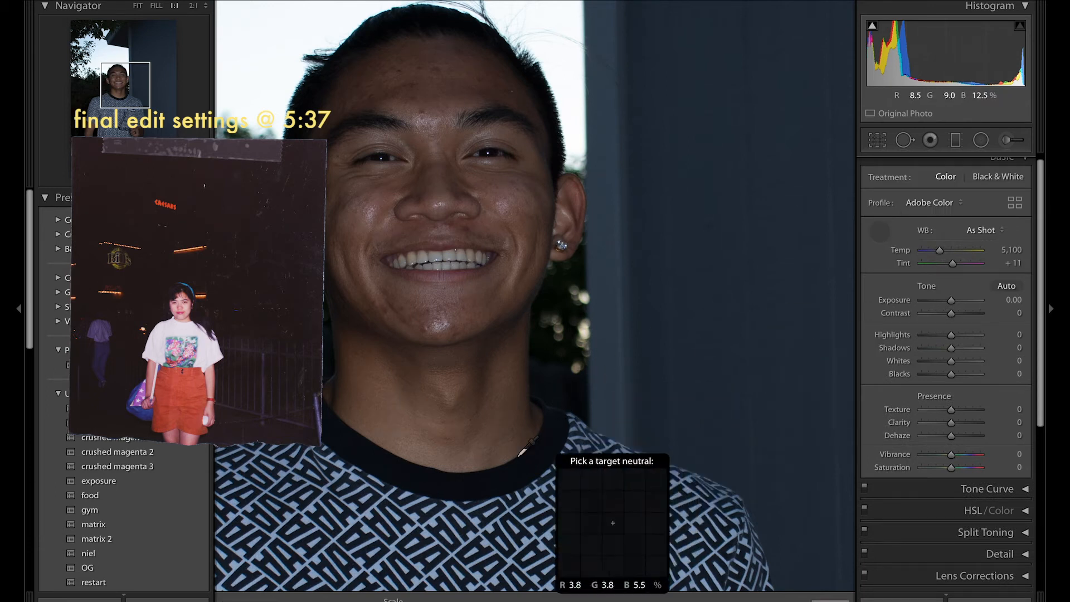
pyautogui.click(453, 503)
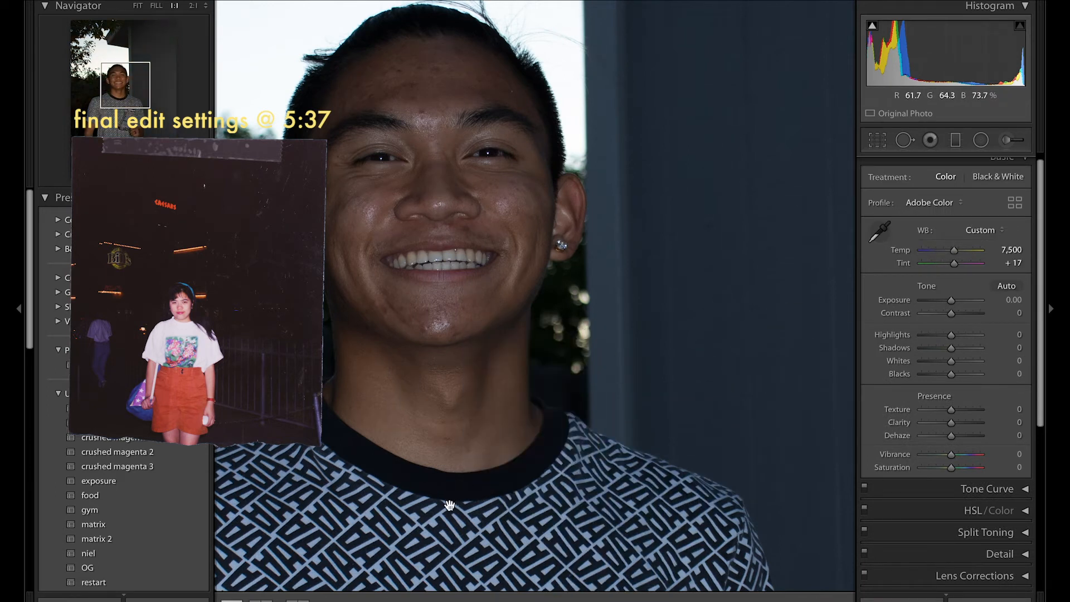
pyautogui.click(722, 295)
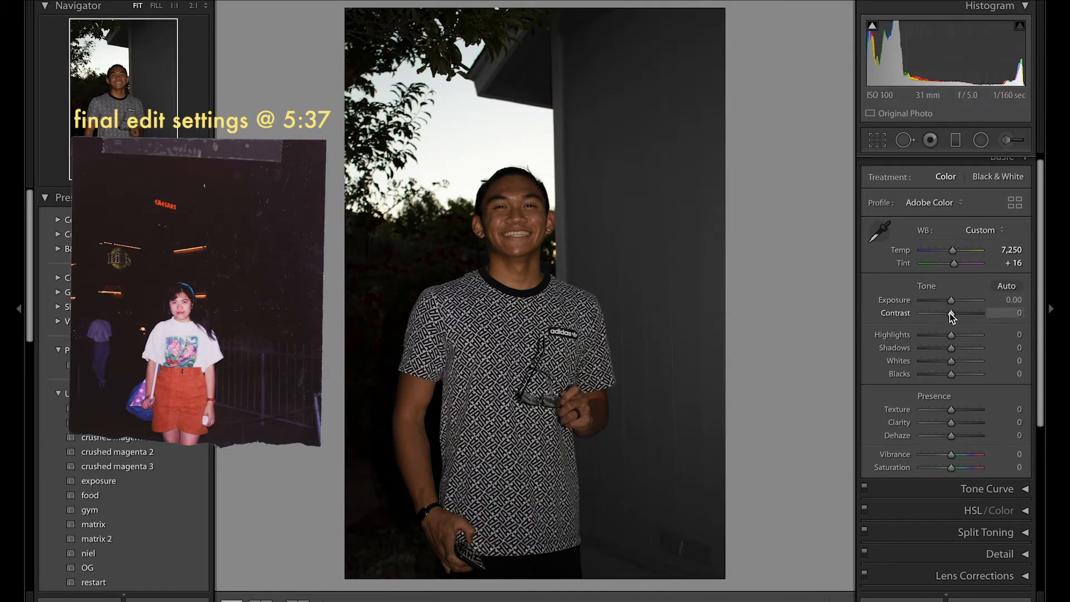
# Step: Set Contrast to −30 and Shadows to +15
pyautogui.moveTo(949, 313); pyautogui.dragTo(940, 313)
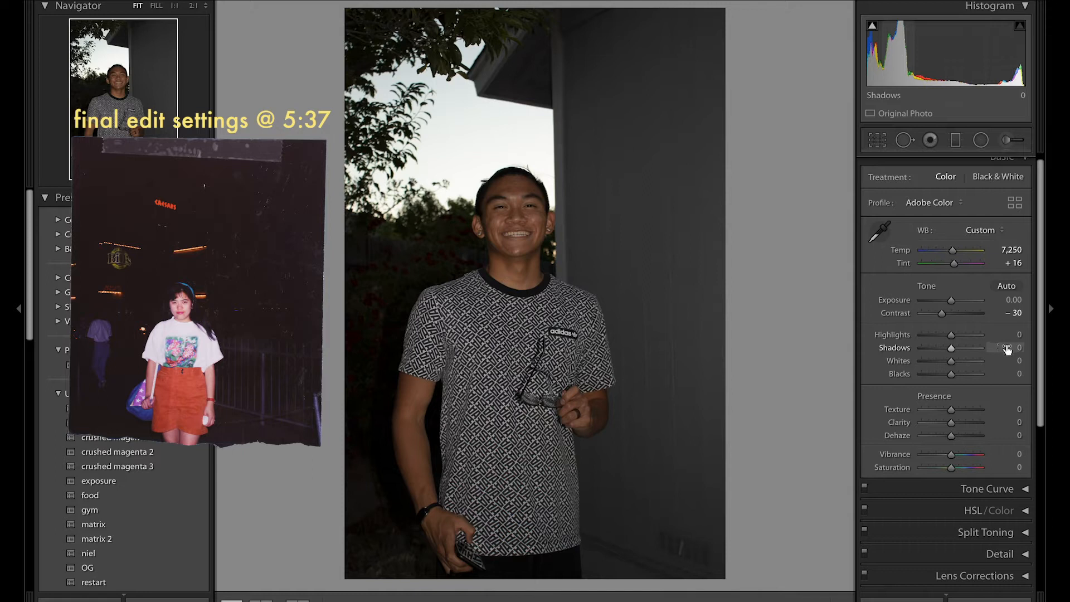
pyautogui.click(1003, 348)
pyautogui.write('15')
pyautogui.press('Return')
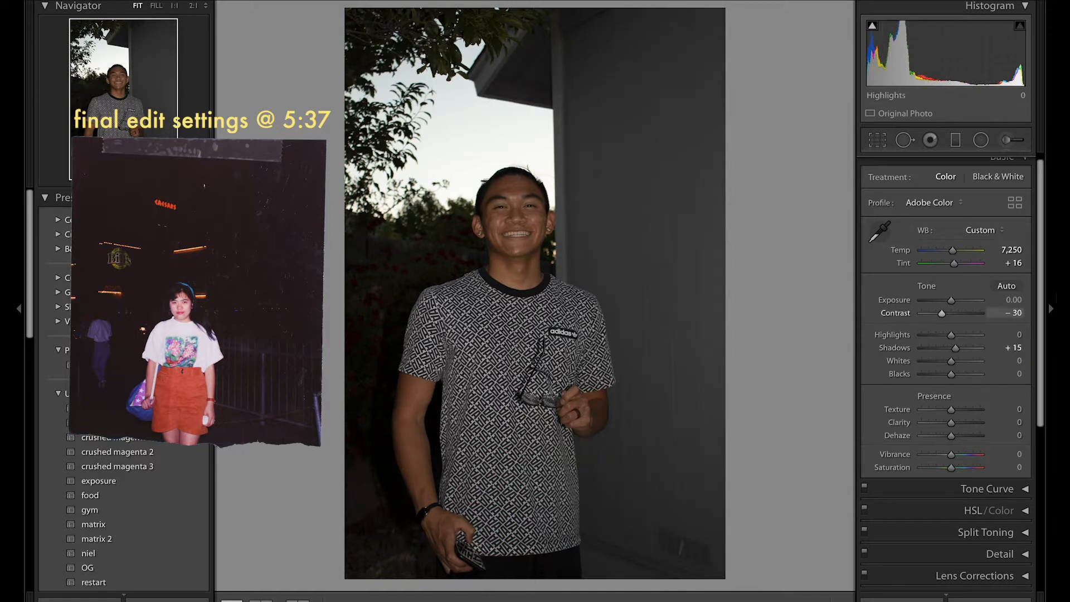
# Step: Set Highlights to −15
pyautogui.click(1019, 333)
pyautogui.write('-1')
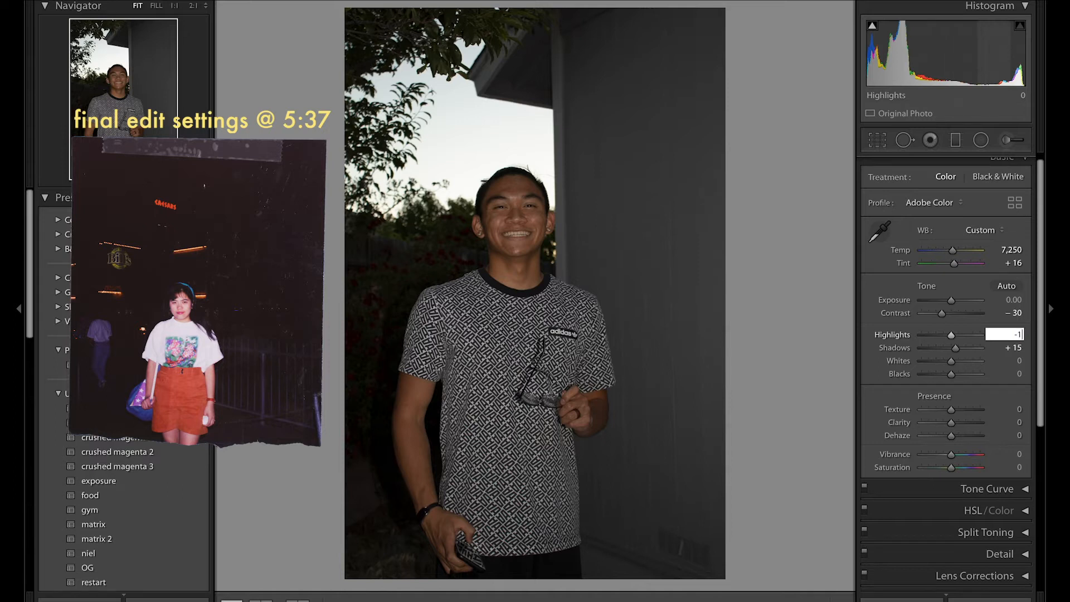
pyautogui.write('5')
pyautogui.press('Return')
pyautogui.moveTo(954, 411)
pyautogui.mouseDown()
pyautogui.moveTo(943, 407)
pyautogui.moveTo(947, 423)
pyautogui.mouseUp()
pyautogui.doubleClick(942, 409)
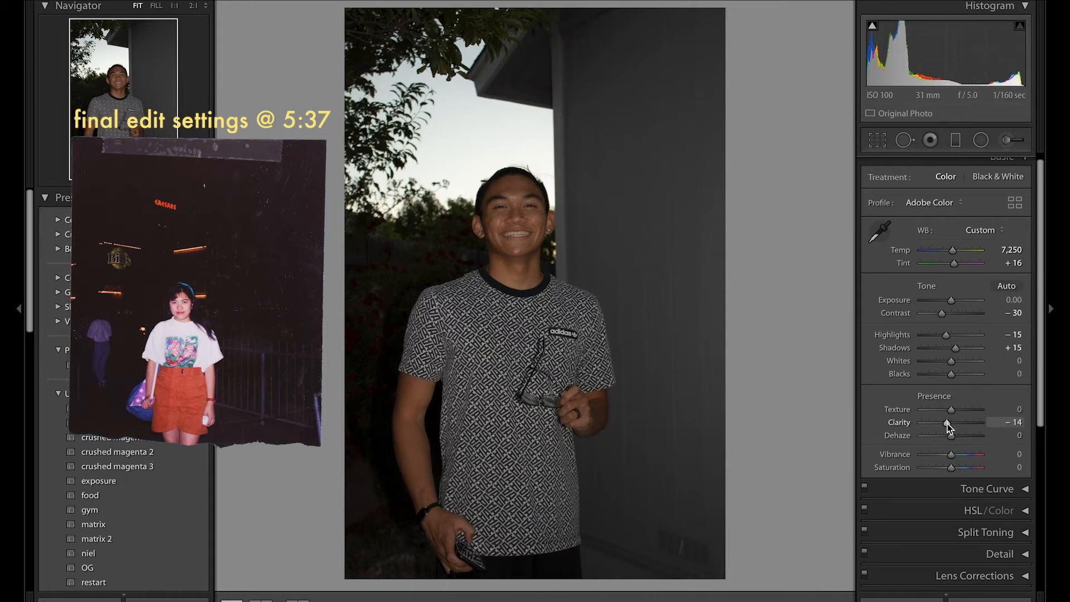
pyautogui.moveTo(950, 410); pyautogui.dragTo(944, 410)
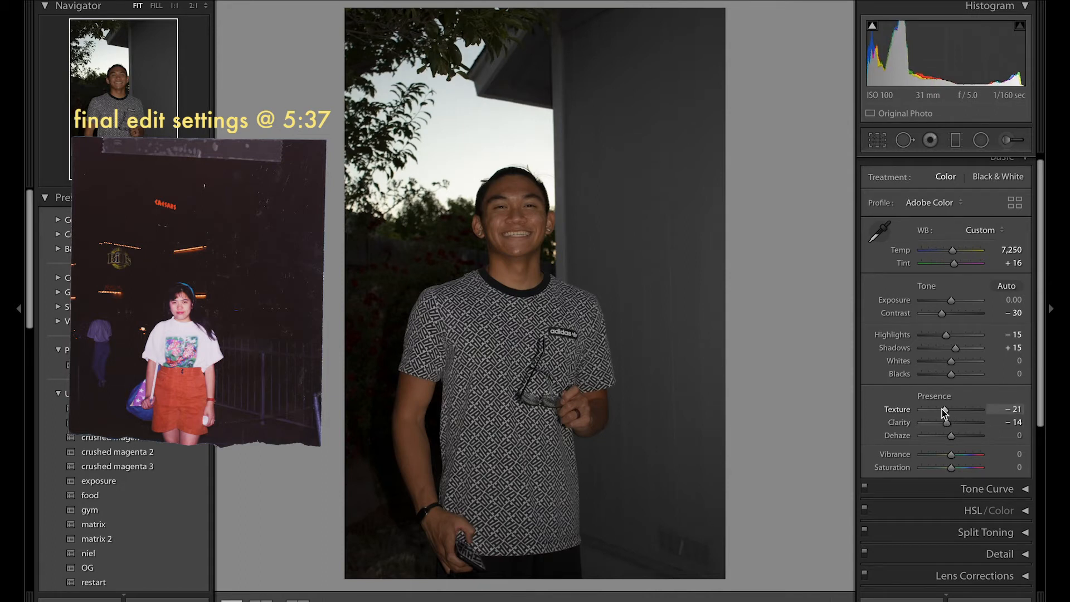
pyautogui.doubleClick(943, 409)
pyautogui.doubleClick(946, 421)
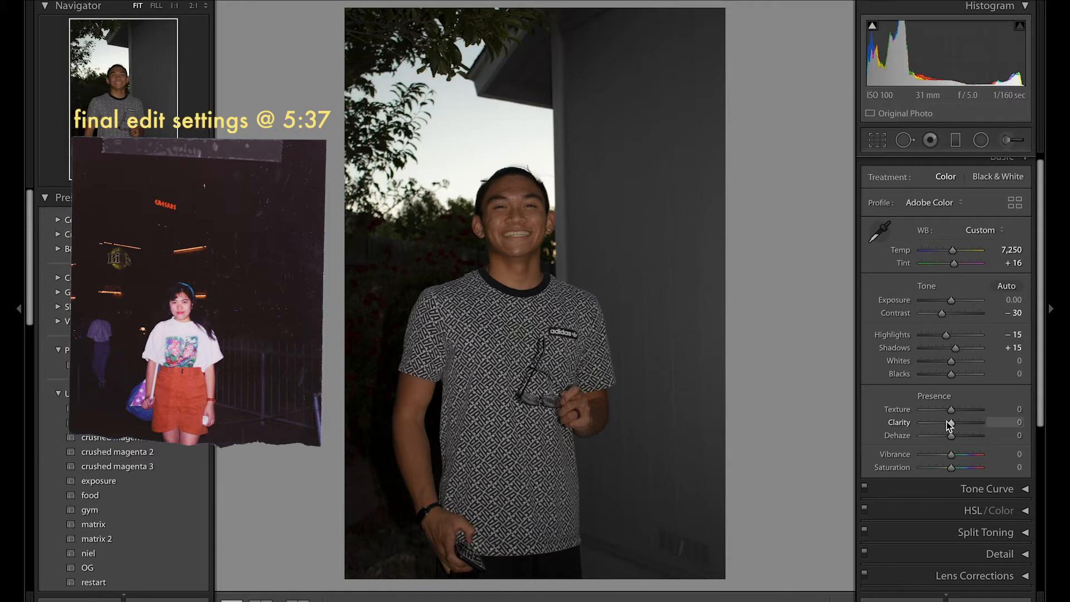
# Step: Set Clarity to −20 and check the softening on the face up close
pyautogui.click(1016, 422)
pyautogui.write('-20')
pyautogui.press('Return')
pyautogui.click(553, 246)
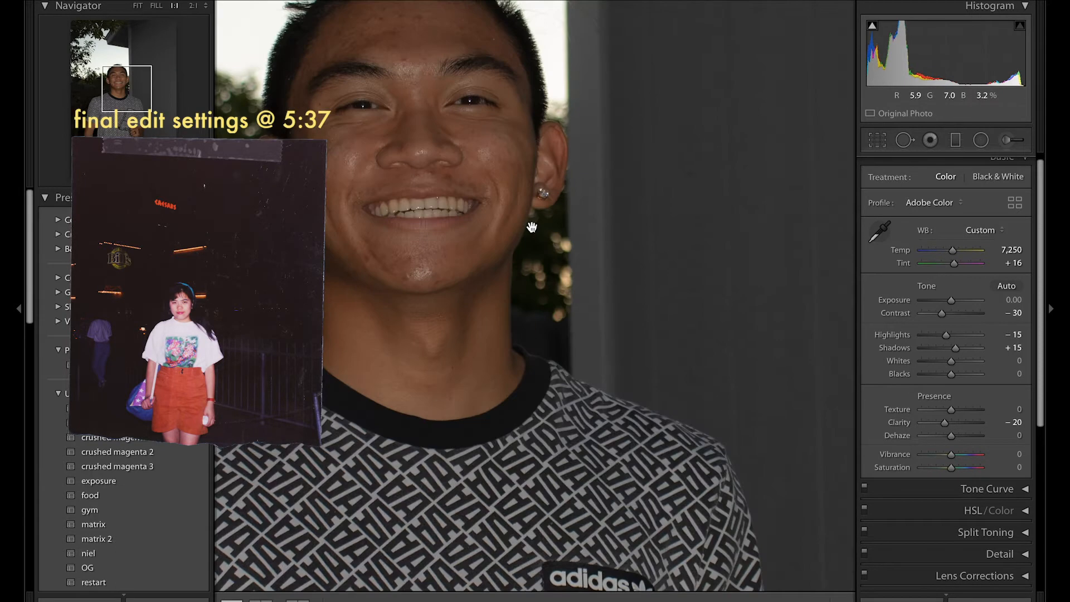
pyautogui.moveTo(533, 225); pyautogui.dragTo(710, 301)
pyautogui.click(637, 341)
# Step: Set Vibrance to −20 and Saturation to +20
pyautogui.scroll(-2, 1003, 390)
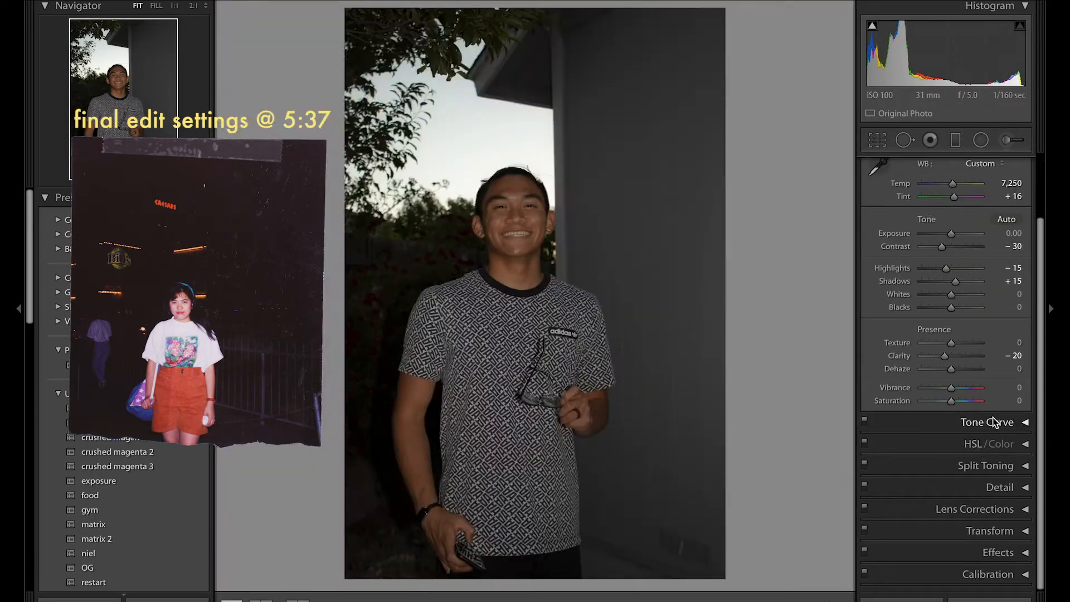
pyautogui.click(1019, 389)
pyautogui.press('Return')
pyautogui.click(1017, 401)
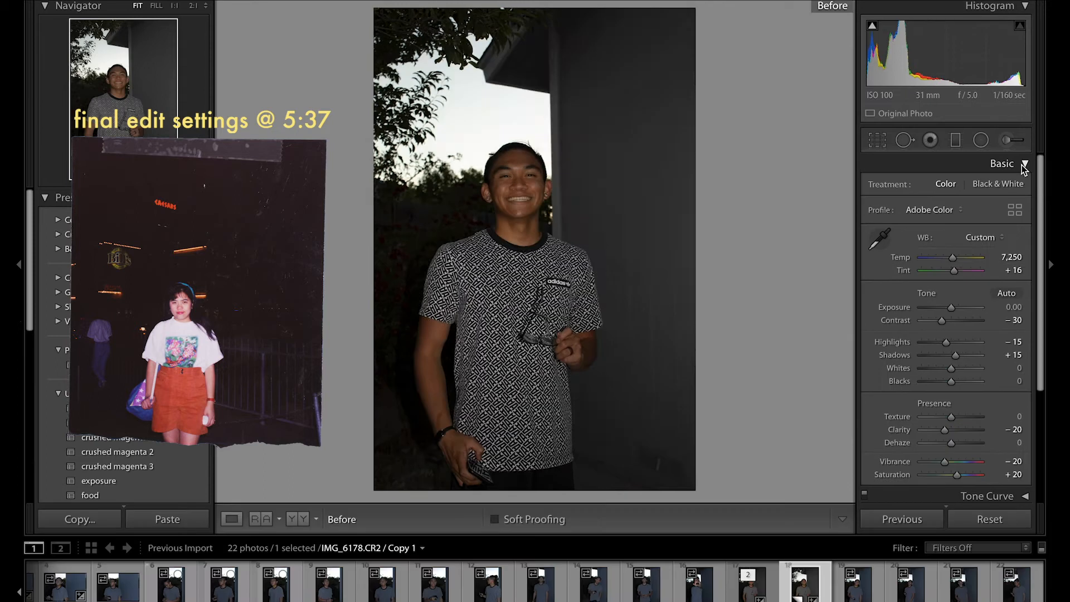
# Step: Compare the before and after views of the edited photo and its virtual copy
pyautogui.press('\\')
pyautogui.press('\\')
pyautogui.press('\\')
pyautogui.press('\\')
pyautogui.press('\\')
pyautogui.press('\\')
pyautogui.press('\\')
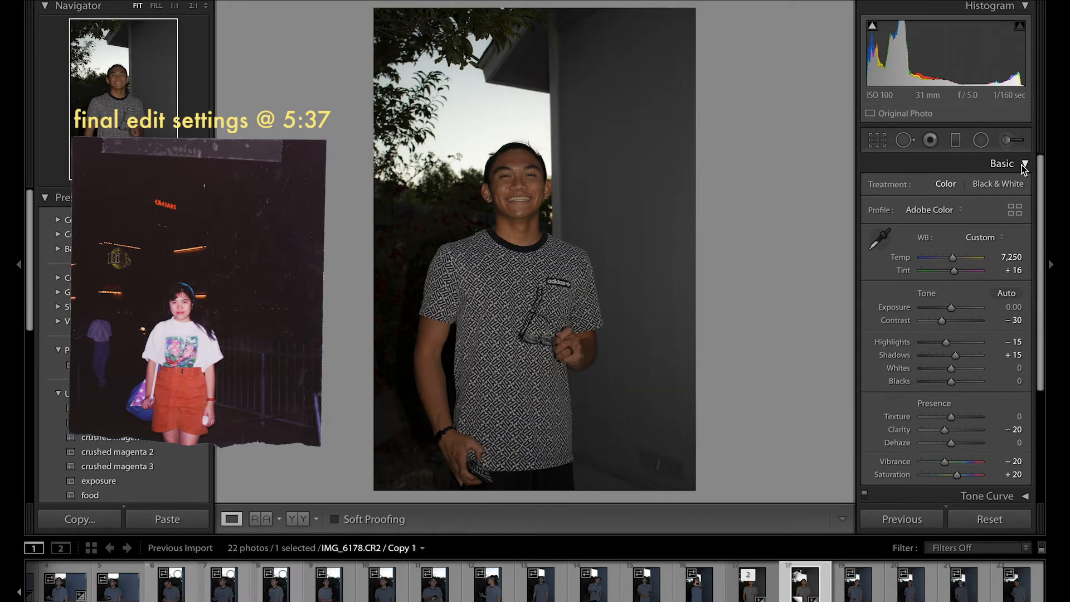
pyautogui.click(761, 595)
pyautogui.press('\\')
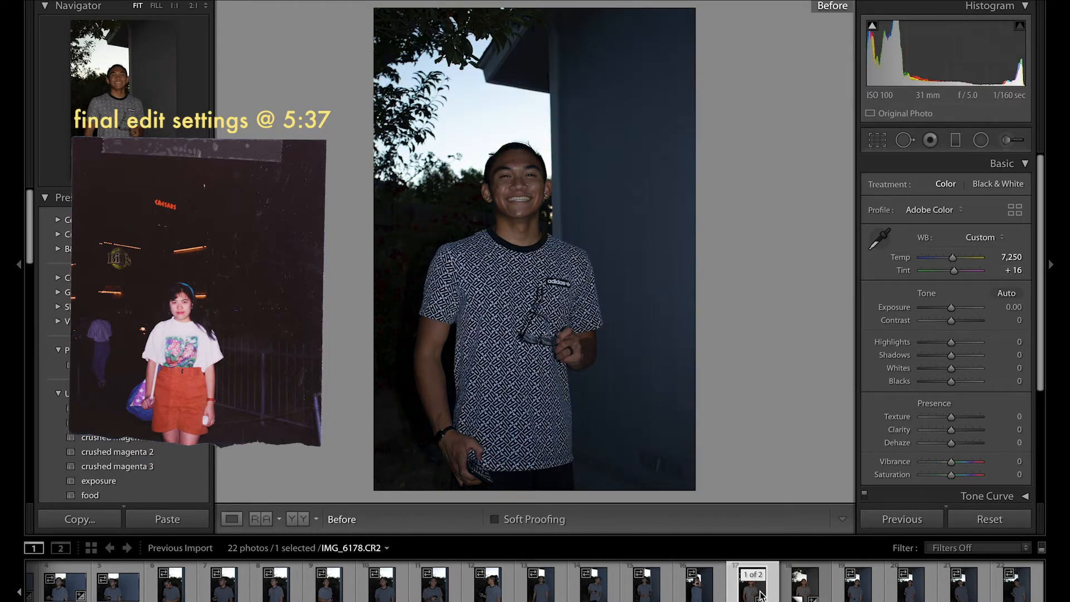
# Step: Shape an S-curve on the RGB tone curve with three points, lowering the shadow point and raising the highlight point to about 72.9 / 78.4 %
pyautogui.click(1024, 186)
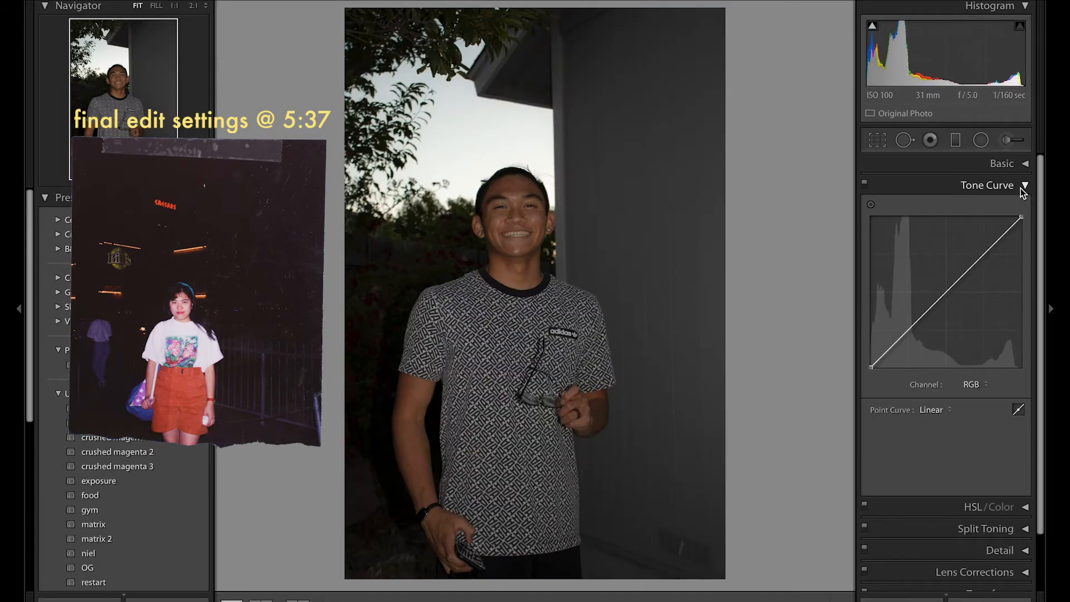
pyautogui.click(908, 330)
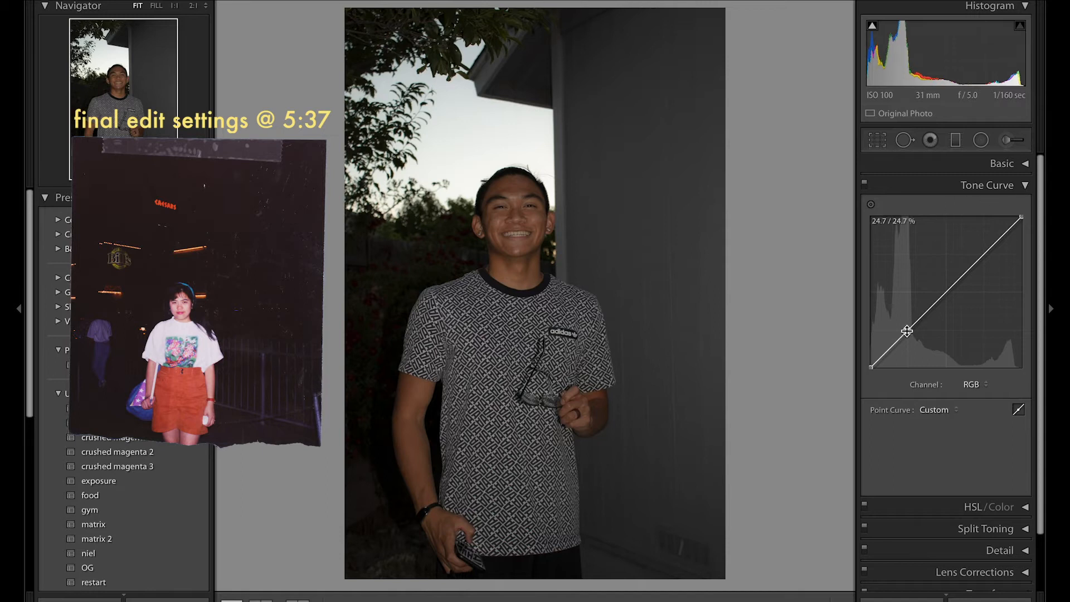
pyautogui.click(948, 289)
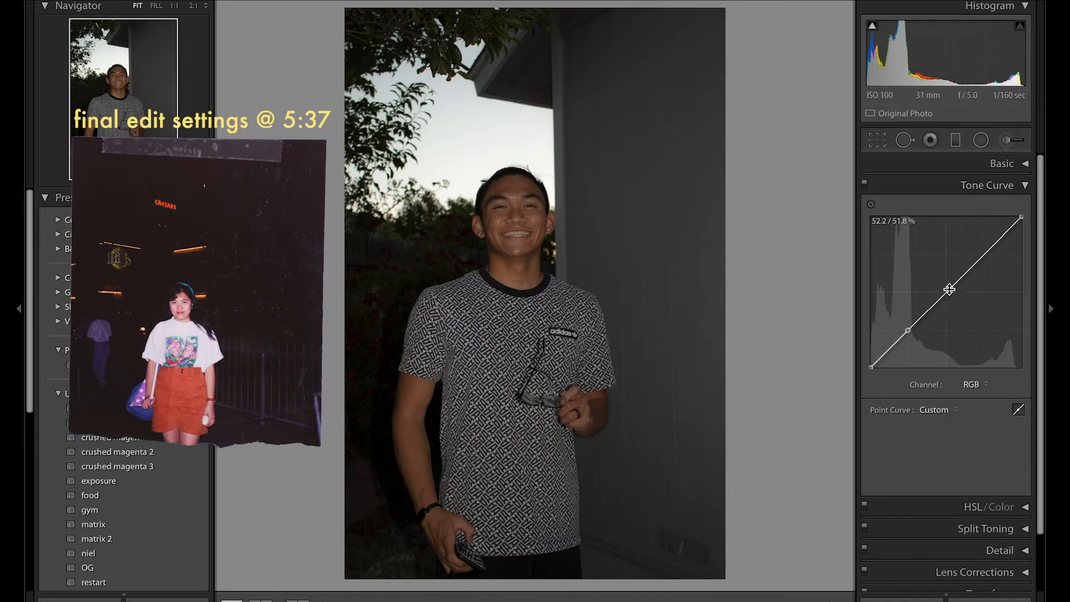
pyautogui.click(985, 254)
pyautogui.moveTo(907, 335); pyautogui.dragTo(907, 338)
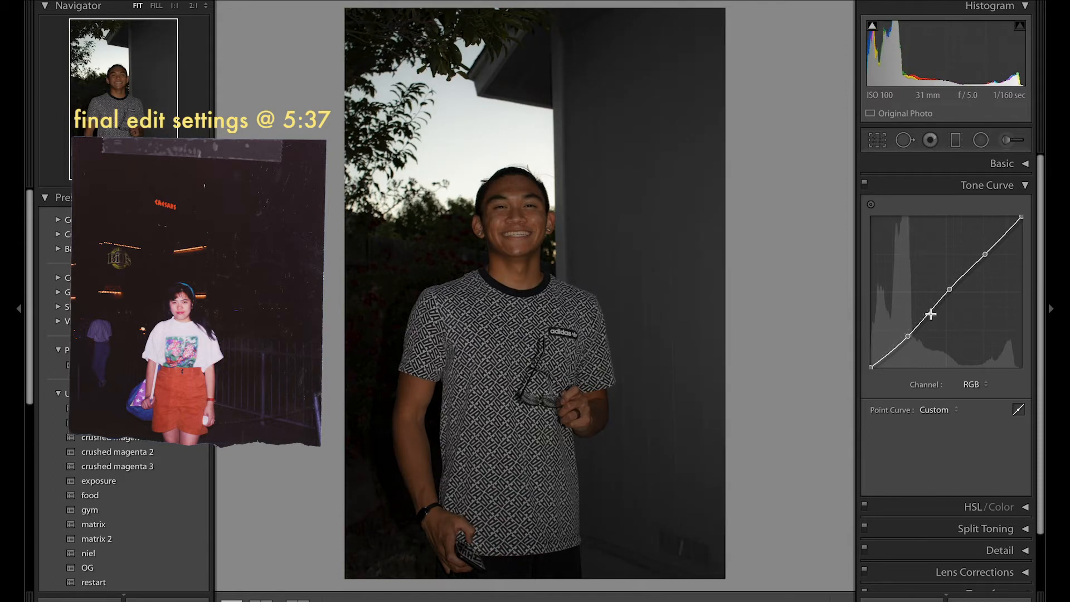
pyautogui.moveTo(985, 255); pyautogui.dragTo(981, 250)
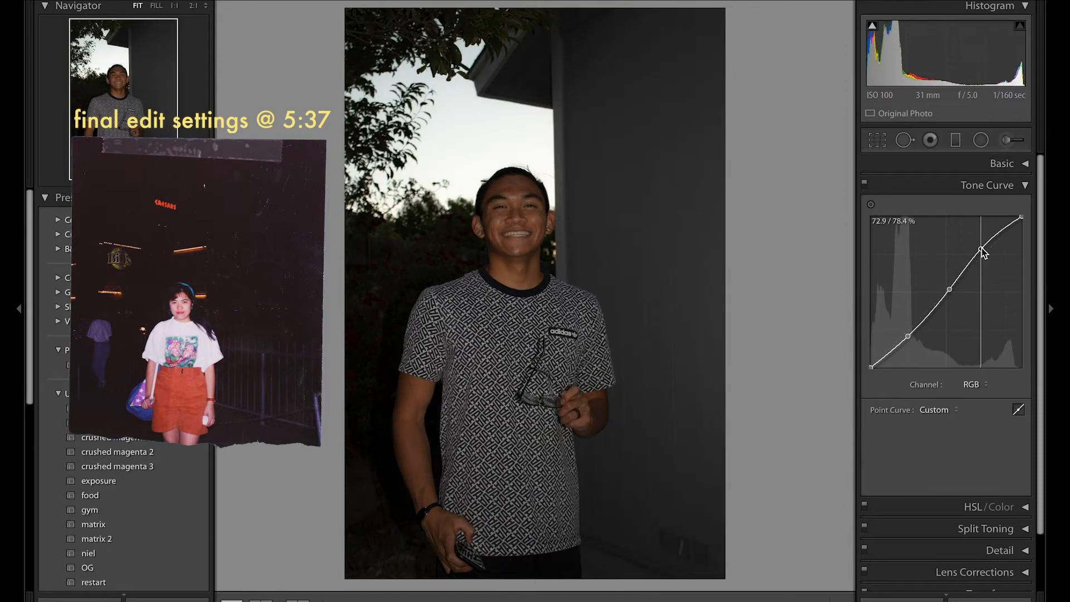
# Step: Fade the RGB tone curve by raising its black endpoint and lowering its white endpoint to about 88.6 %
pyautogui.moveTo(869, 366); pyautogui.dragTo(861, 354)
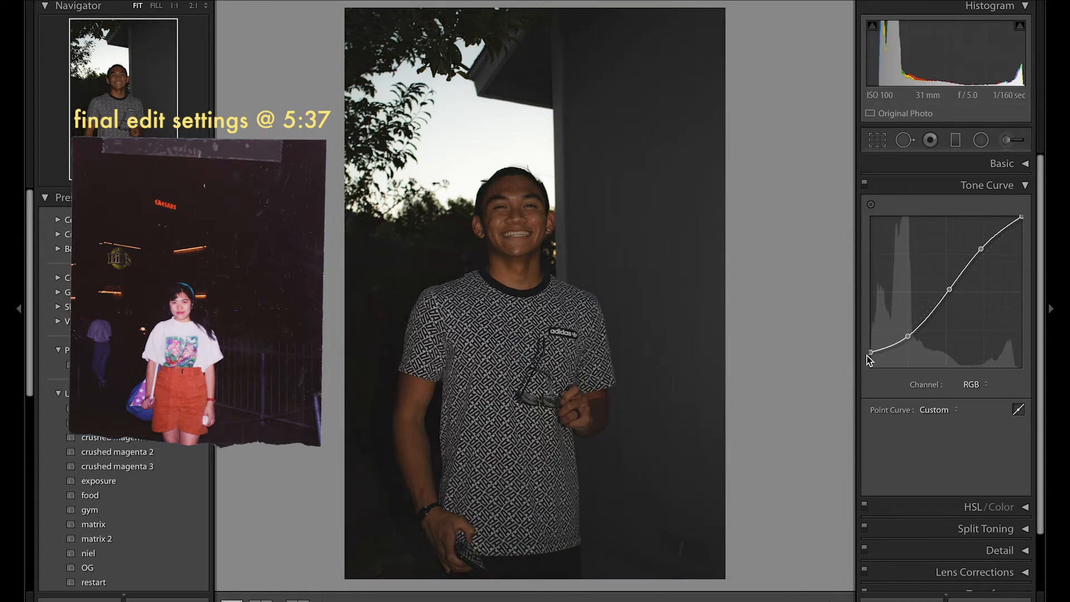
pyautogui.moveTo(867, 353); pyautogui.dragTo(870, 345)
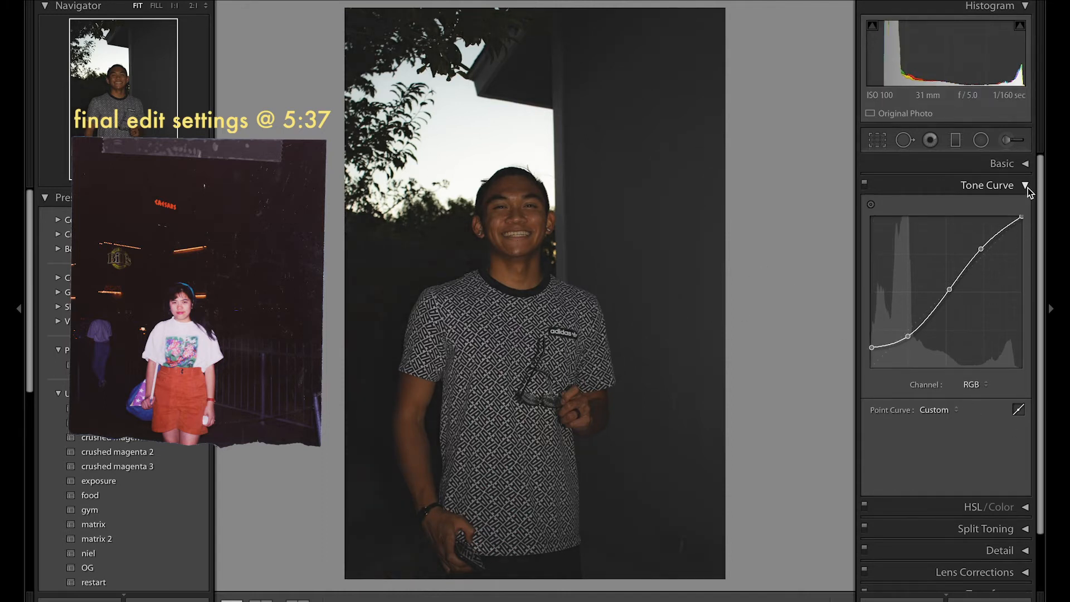
pyautogui.moveTo(1018, 217); pyautogui.dragTo(1030, 230)
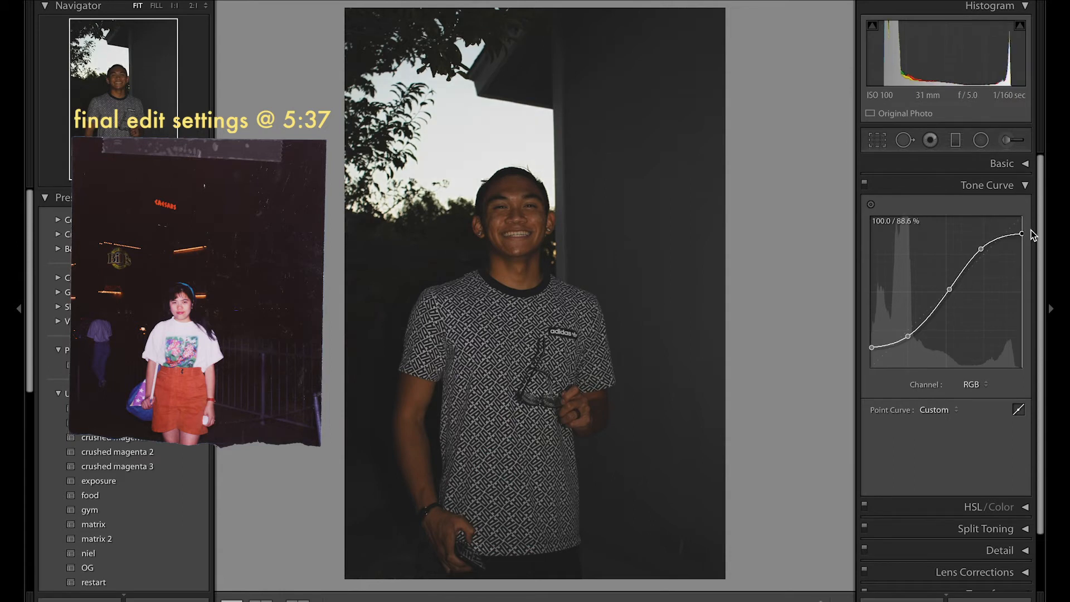
# Step: Readjust the basic tone settings to Highlights −18 and Shadows +67
pyautogui.click(1026, 162)
pyautogui.scroll(-4, 981, 557)
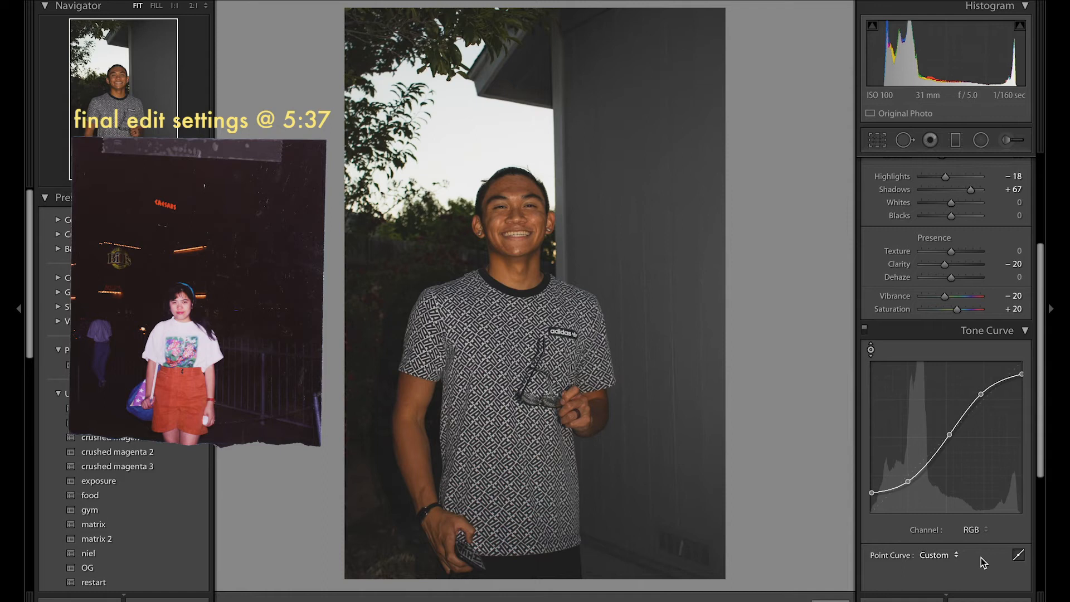
# Step: On the Red channel's tone curve, add two anchor points in the darker tones and slightly raise the black endpoint
pyautogui.click(974, 529)
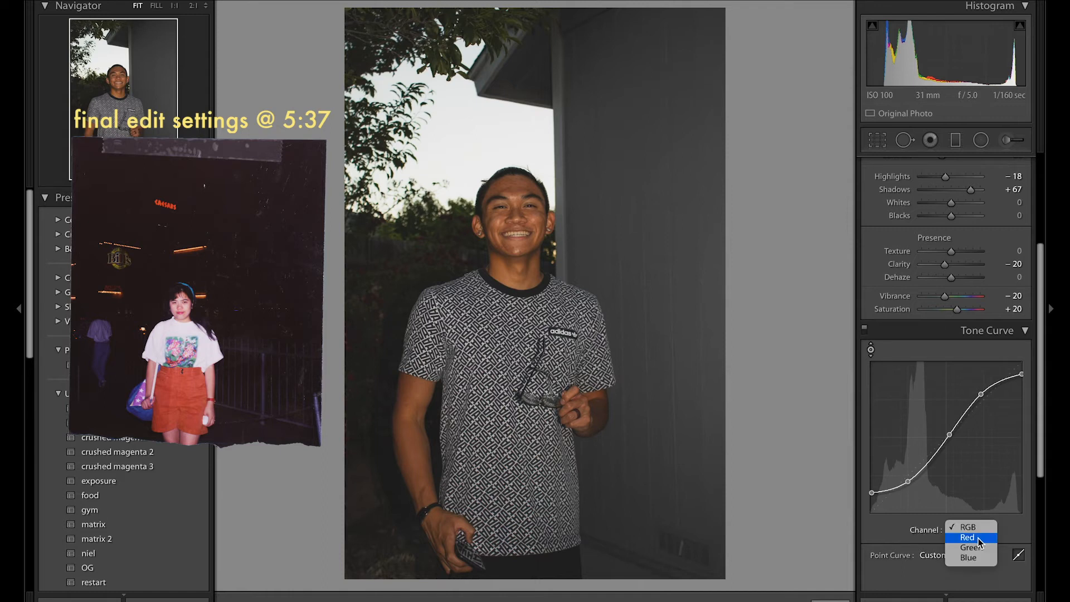
pyautogui.click(977, 537)
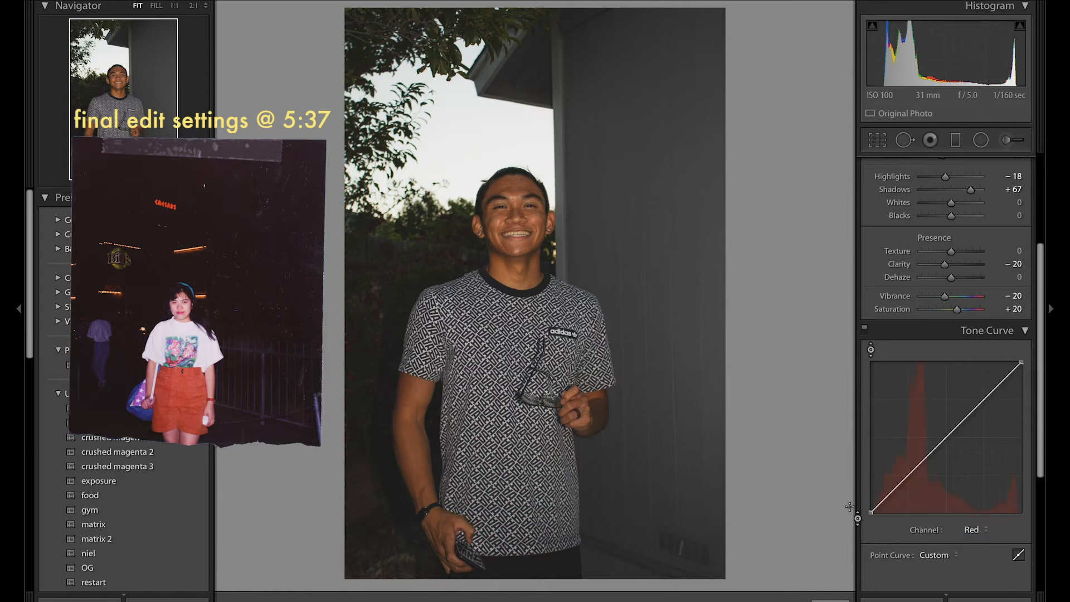
pyautogui.click(908, 474)
pyautogui.click(927, 456)
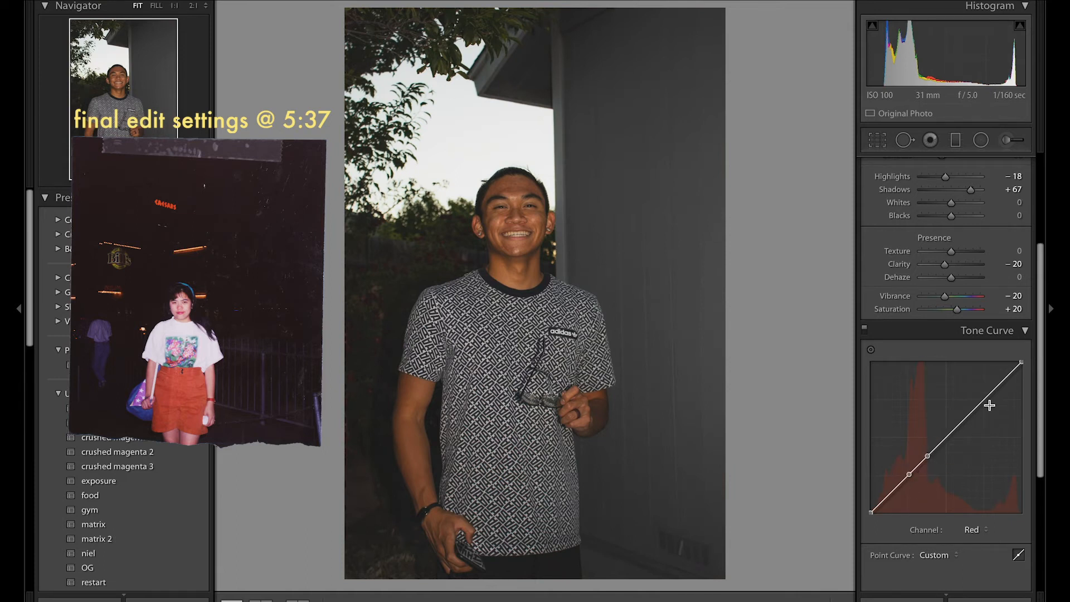
pyautogui.moveTo(872, 511)
pyautogui.mouseDown()
pyautogui.moveTo(864, 520)
pyautogui.moveTo(858, 500)
pyautogui.moveTo(852, 520)
pyautogui.mouseUp()
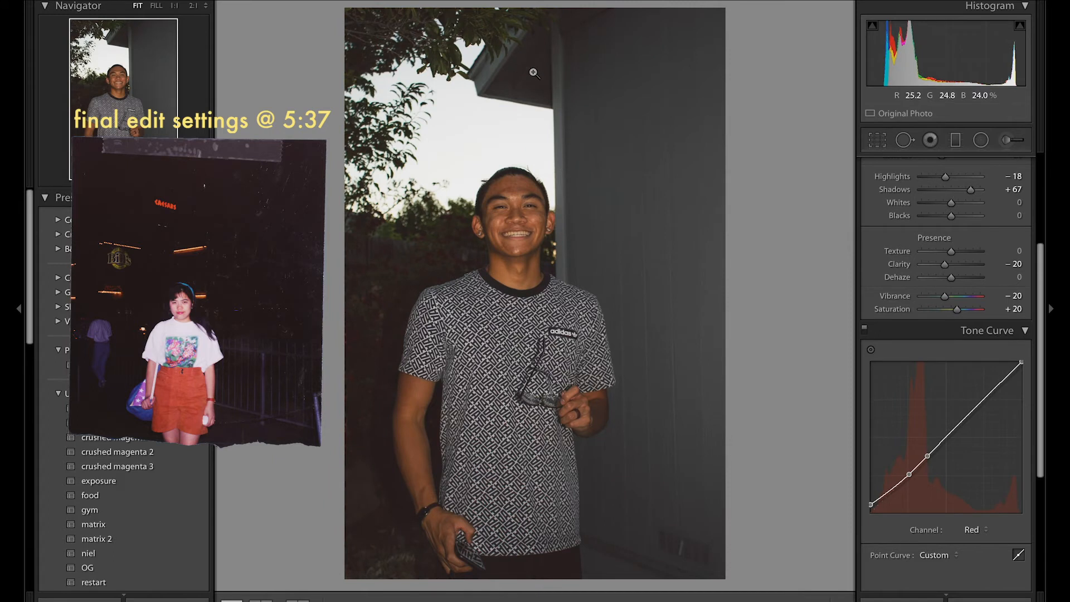
# Step: Inspect the dark background beside the subject up close and turn off the Tone Curve adjustments for comparison
pyautogui.click(542, 90)
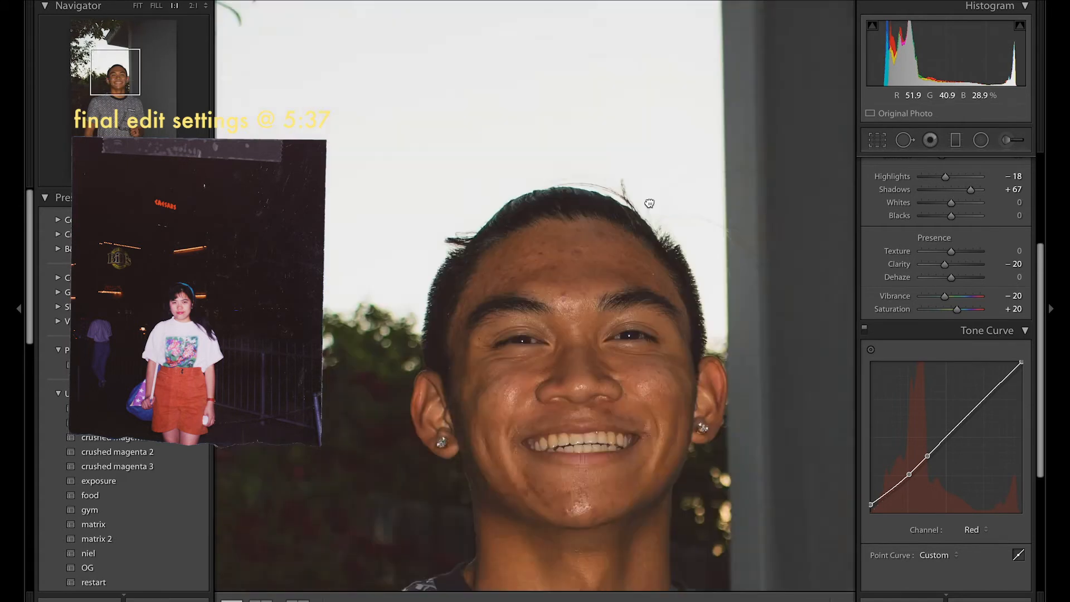
pyautogui.moveTo(649, 204); pyautogui.dragTo(824, 6)
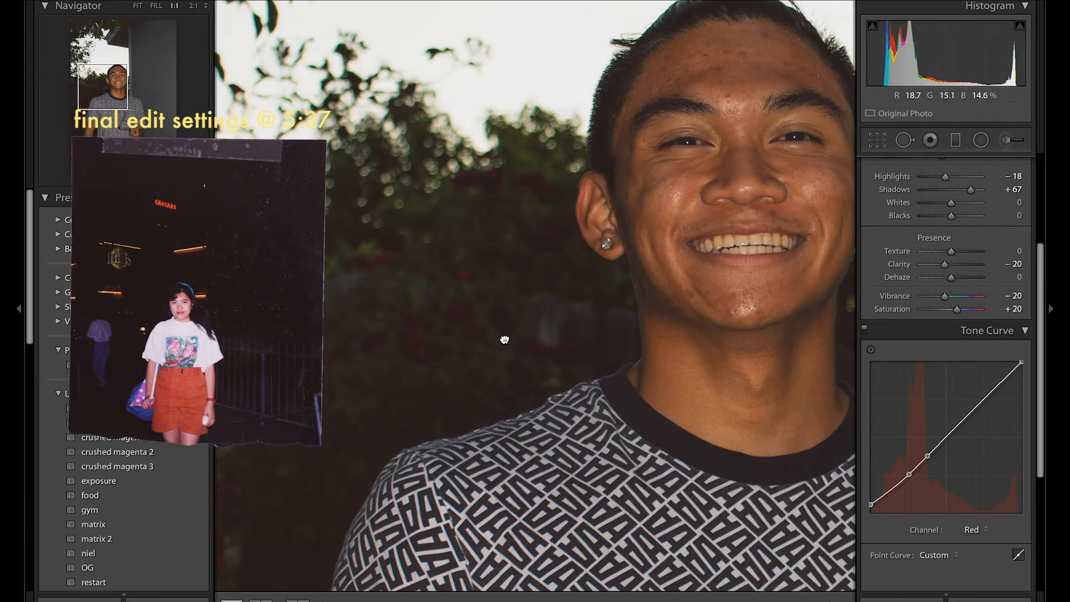
pyautogui.moveTo(501, 339); pyautogui.dragTo(687, 151)
pyautogui.moveTo(596, 298); pyautogui.dragTo(551, 278)
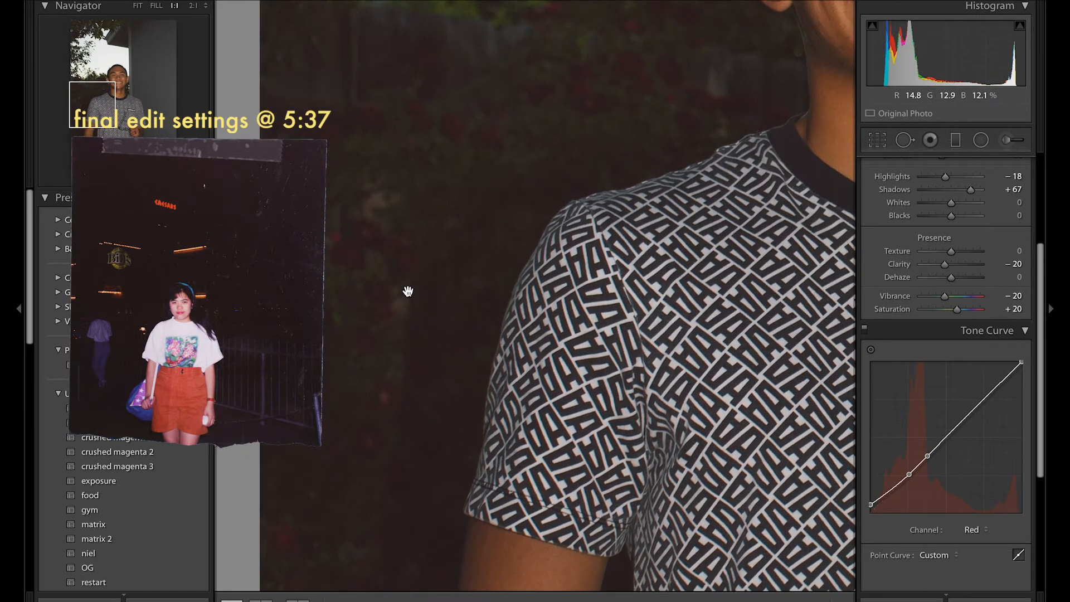
pyautogui.click(863, 330)
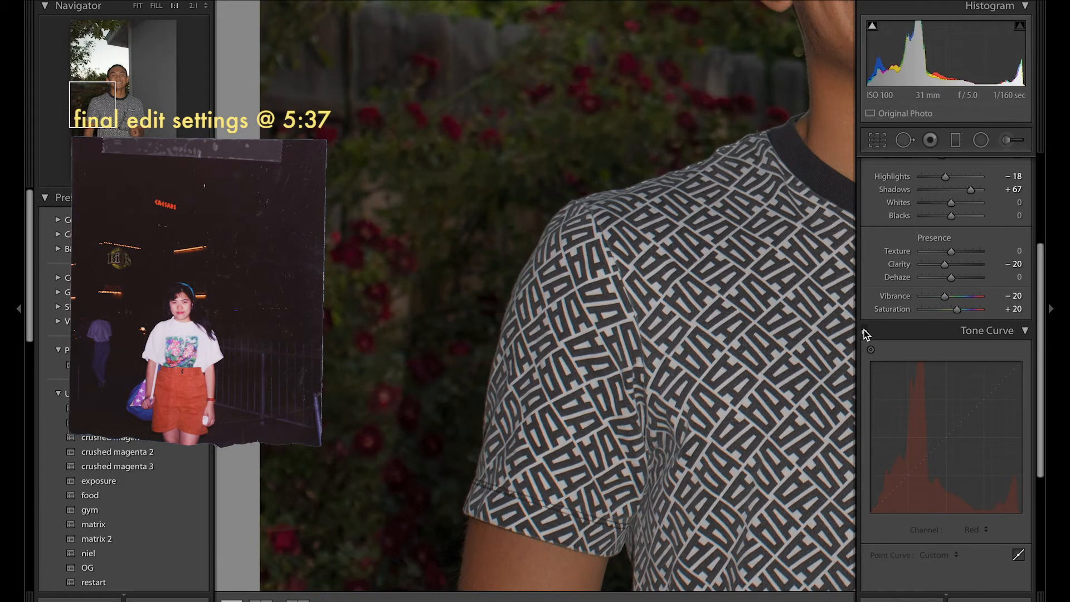
# Step: Compare the close-up of the shirt and dark background with the Tone Curve adjustments on and off, leaving them on
pyautogui.click(864, 330)
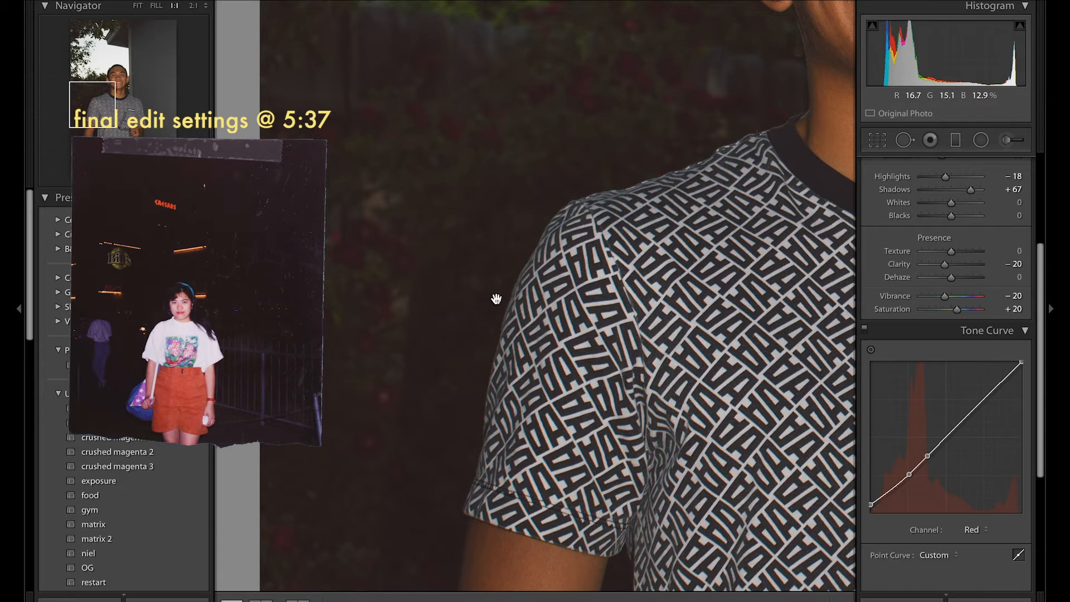
pyautogui.click(865, 331)
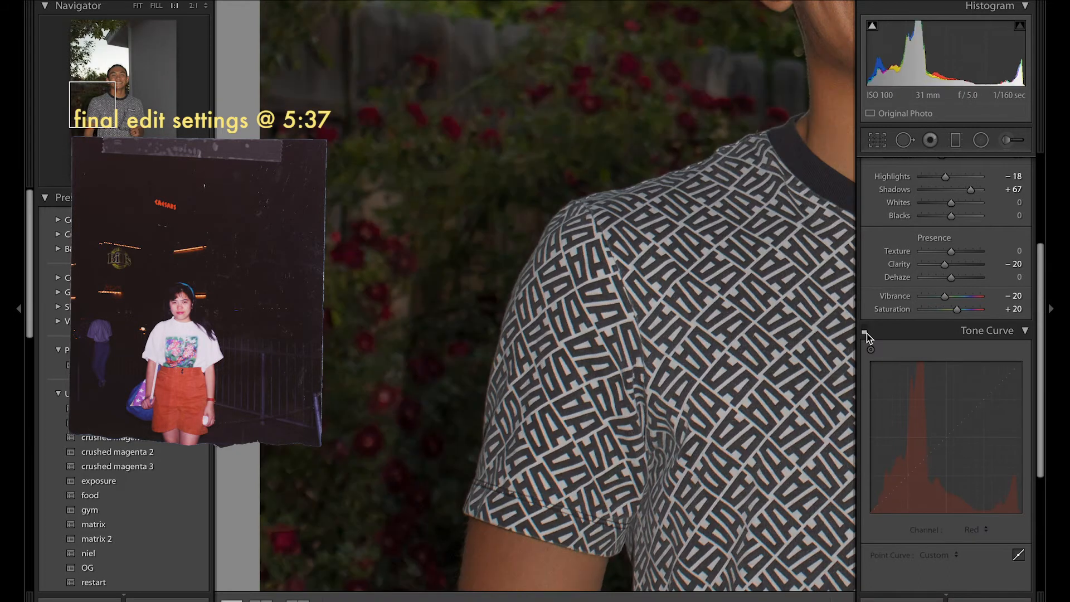
pyautogui.click(866, 332)
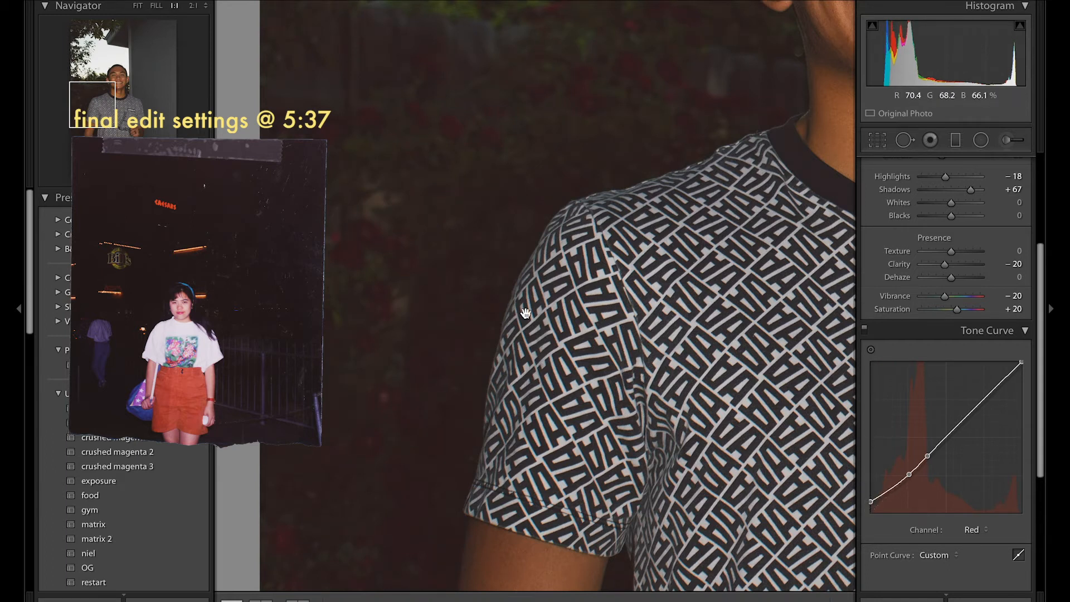
pyautogui.click(491, 246)
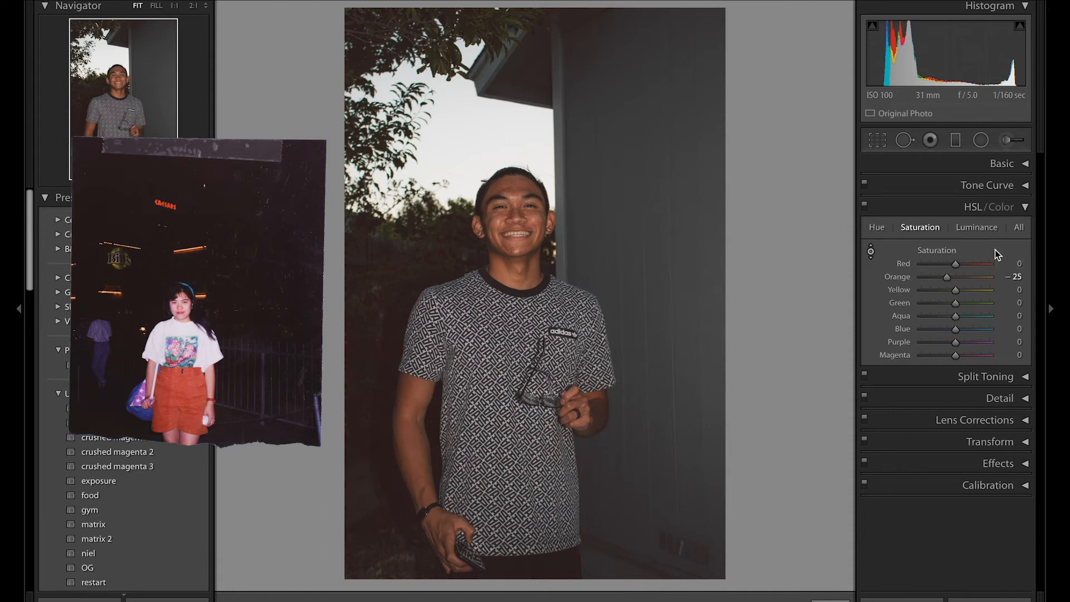
# Step: Readjust the basic tone settings by setting Highlights to about +6 and slightly raising Exposure
pyautogui.click(1027, 209)
pyautogui.click(1003, 163)
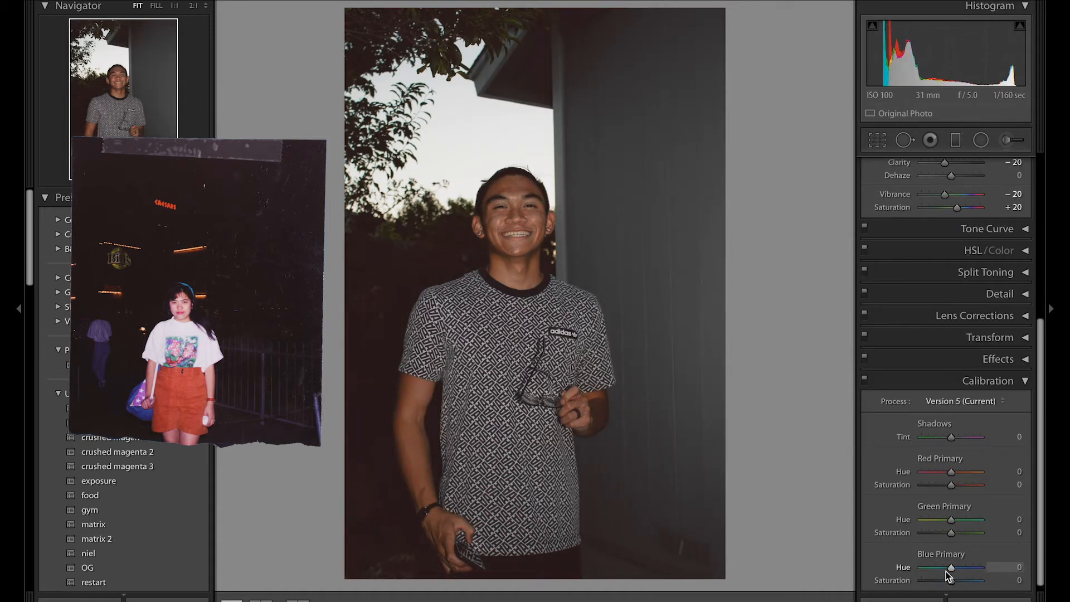
pyautogui.scroll(3, 1024, 442)
pyautogui.click(1003, 422)
pyautogui.moveTo(940, 254); pyautogui.dragTo(951, 256)
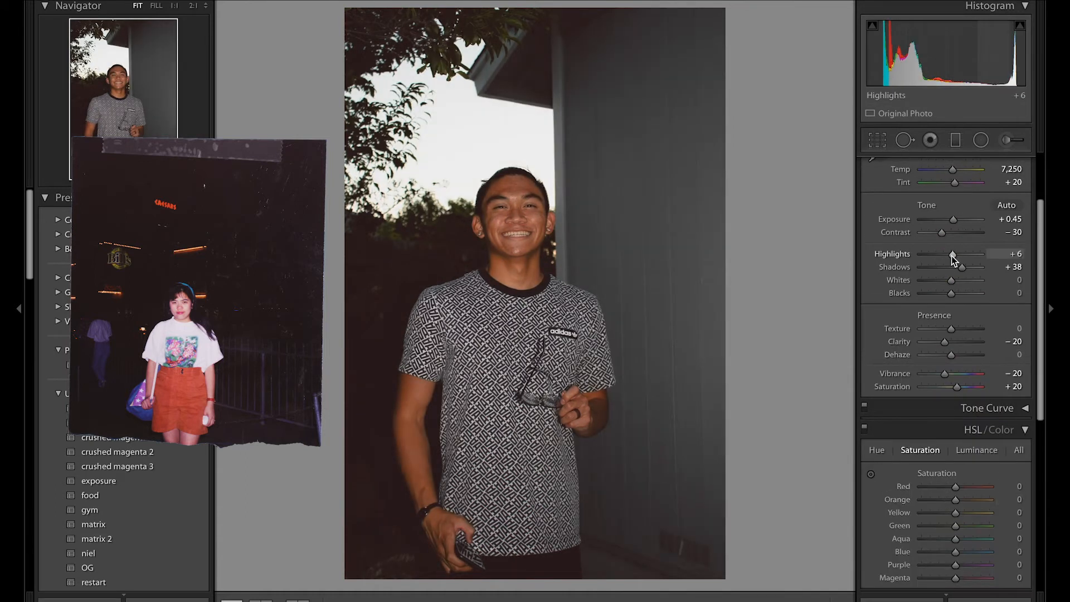
pyautogui.moveTo(953, 219); pyautogui.dragTo(955, 219)
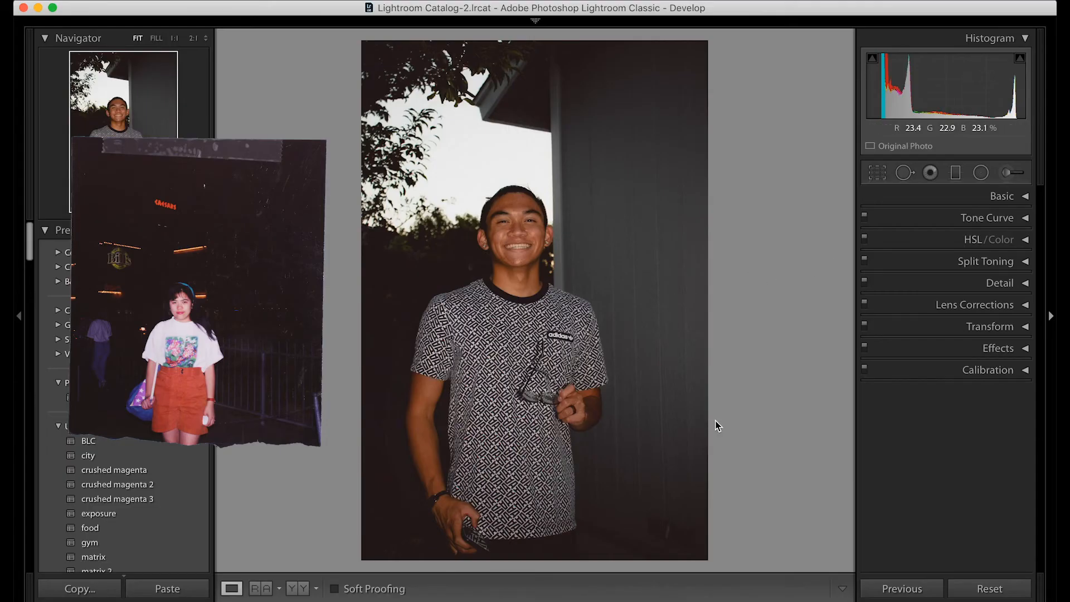
# Step: Copy all develop settings from IMG_6178.CR2 / Copy 1 and paste them onto the smiling portrait with the lowered phone
pyautogui.press('F6')
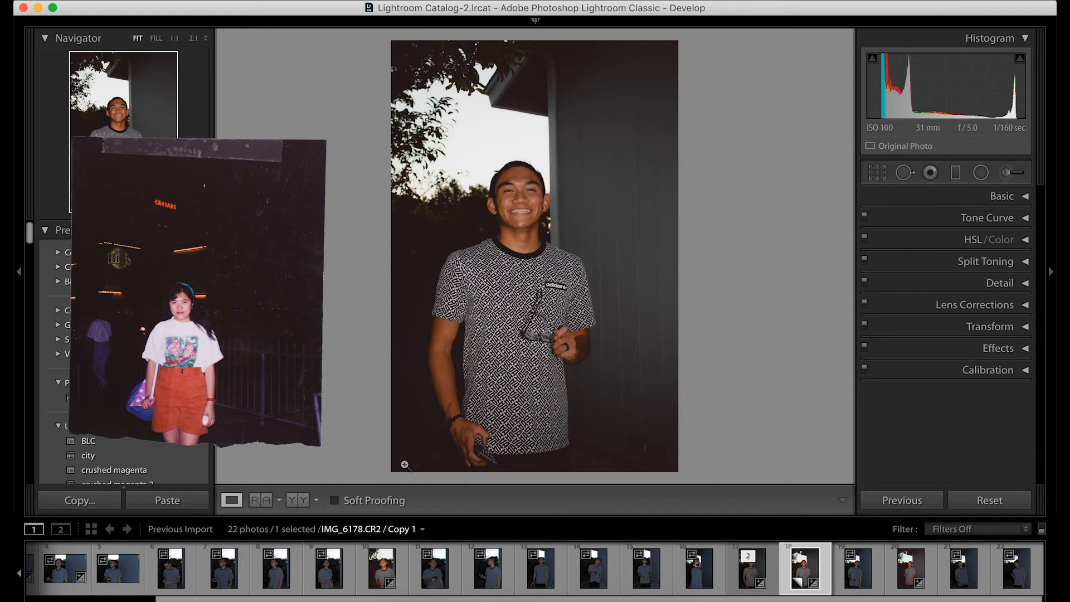
pyautogui.click(106, 504)
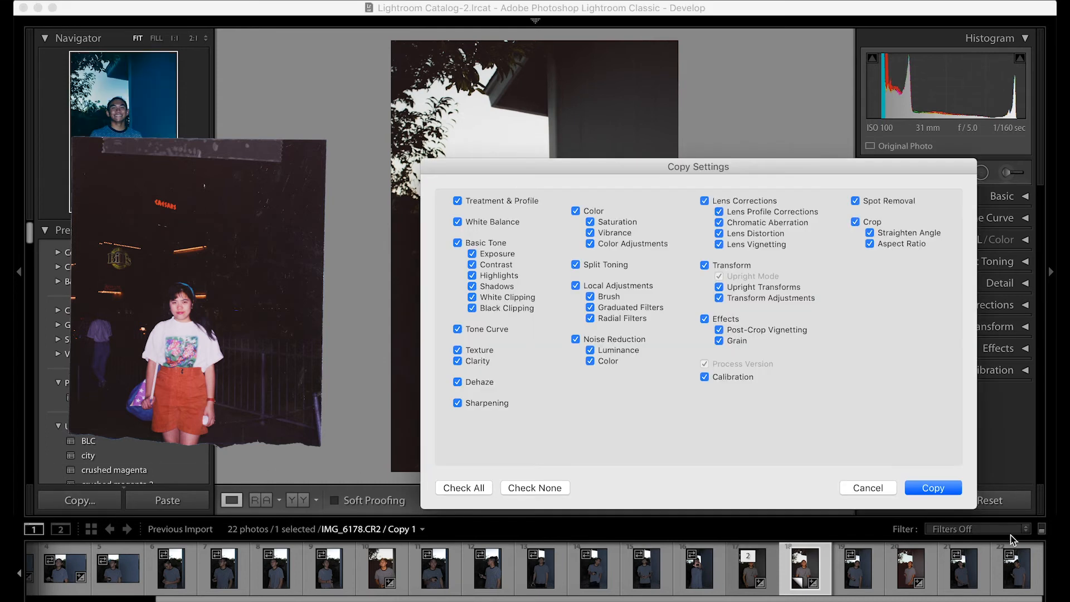
pyautogui.click(942, 488)
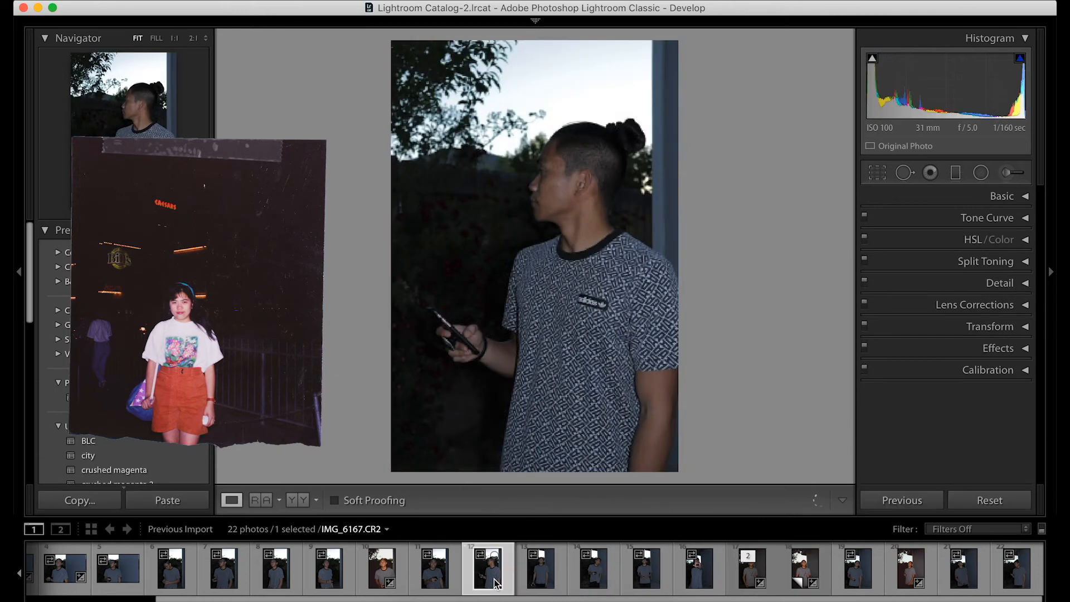
pyautogui.click(549, 583)
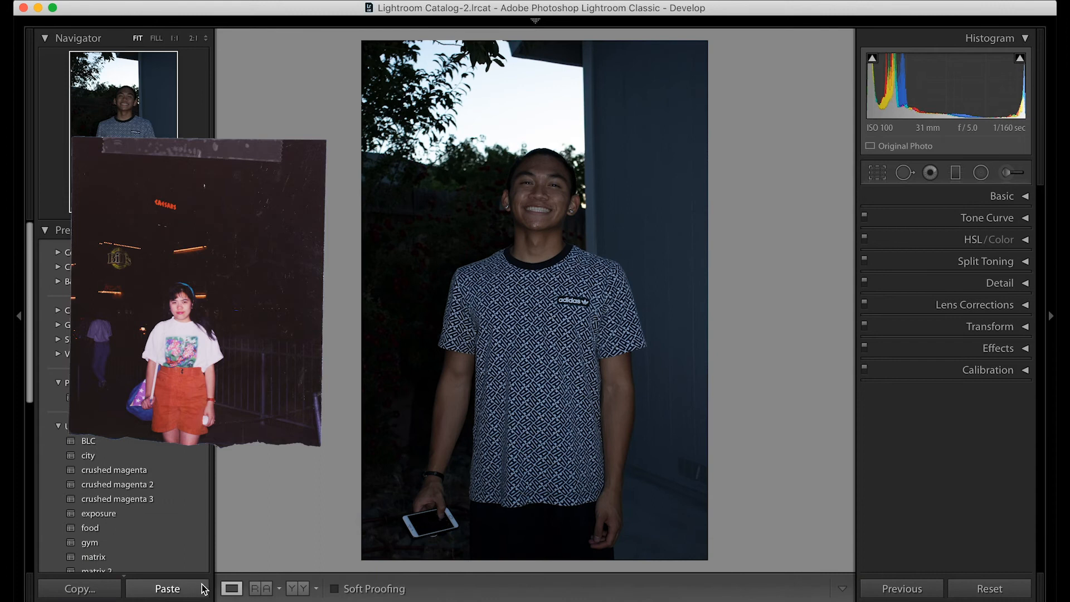
pyautogui.click(202, 589)
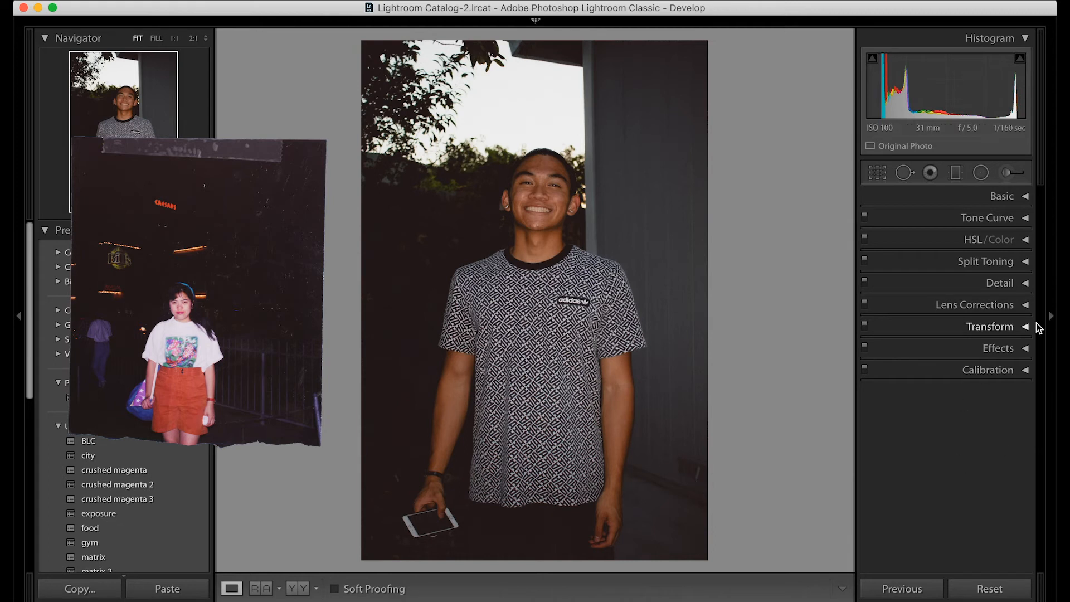
# Step: Review the pasted Basic settings and the RGB channel's tone curve on this photo
pyautogui.click(1026, 197)
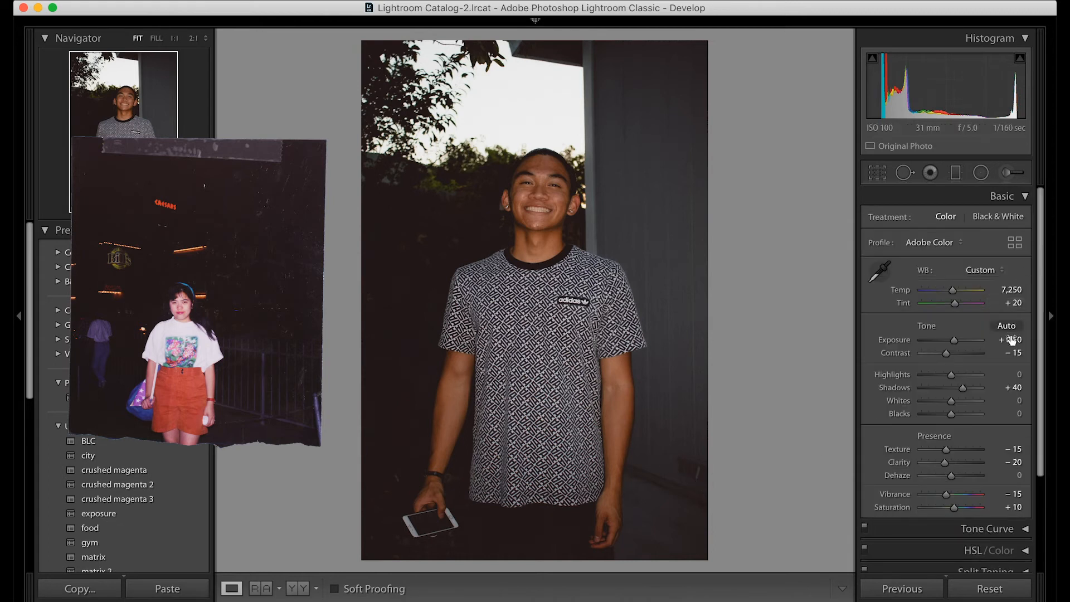
pyautogui.moveTo(1039, 330); pyautogui.dragTo(1034, 408)
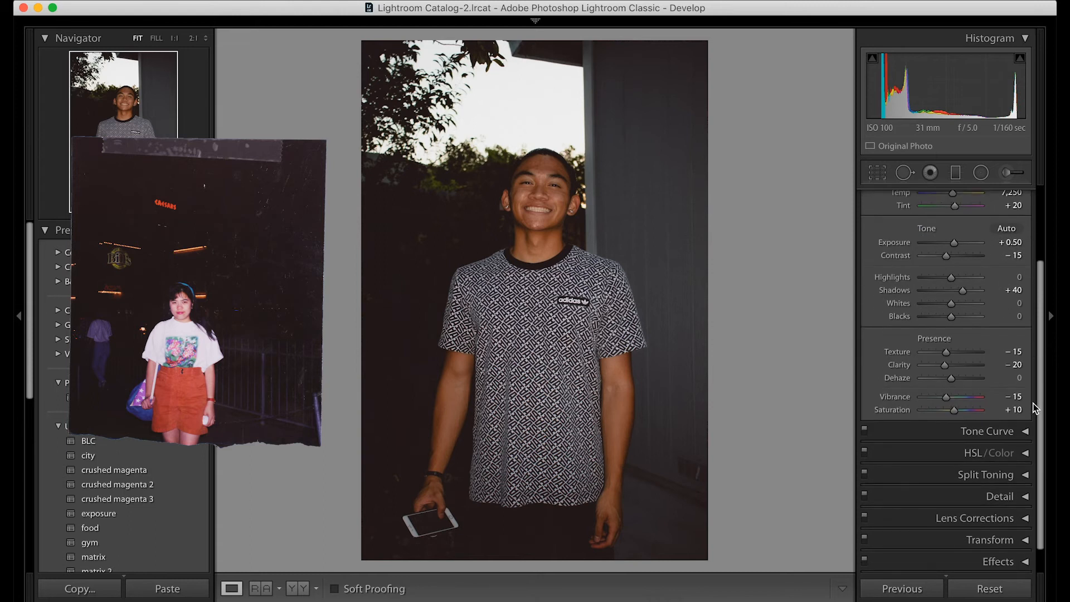
pyautogui.click(1027, 430)
pyautogui.click(971, 535)
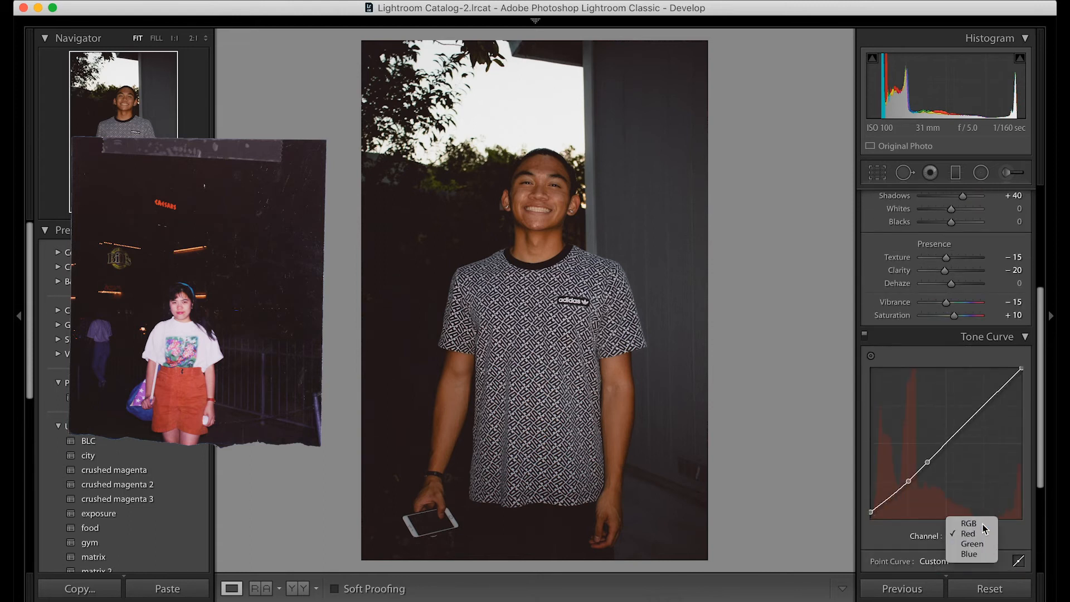
pyautogui.click(968, 523)
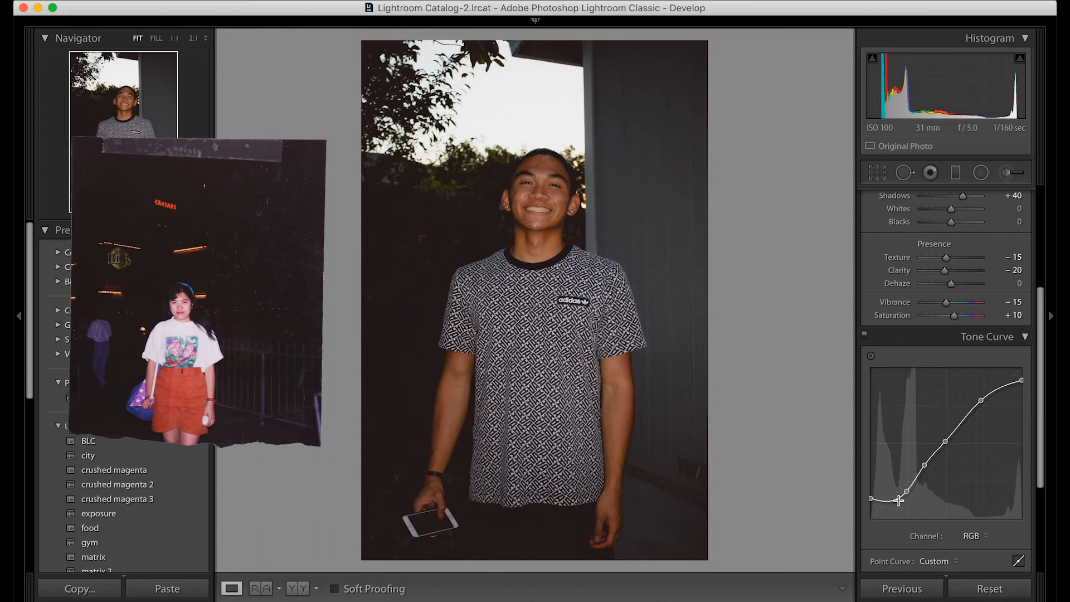
pyautogui.moveTo(1041, 353); pyautogui.dragTo(1050, 317)
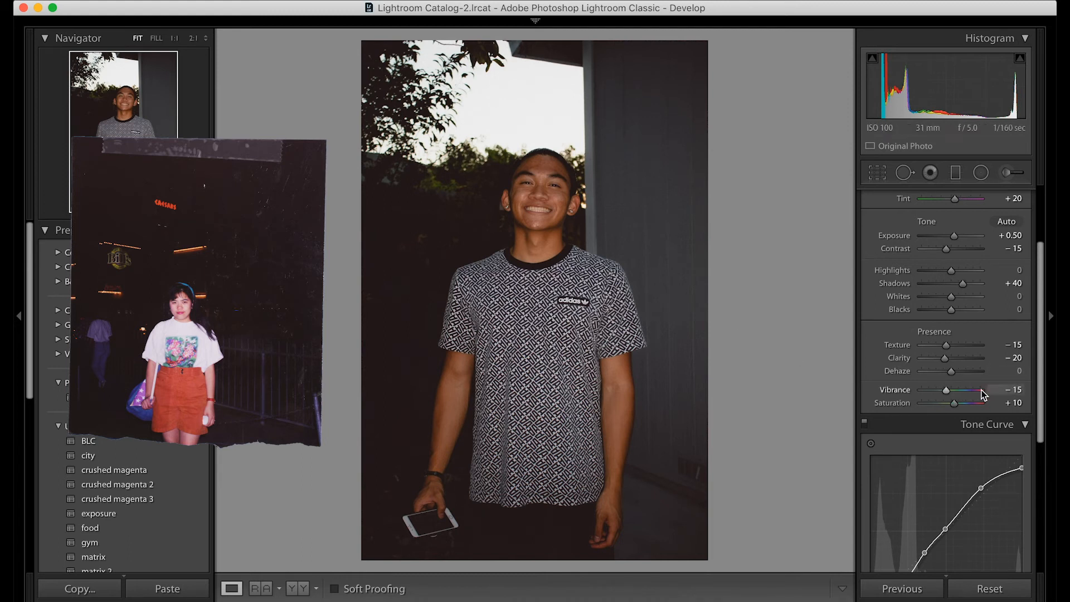
pyautogui.moveTo(1038, 410); pyautogui.dragTo(1039, 462)
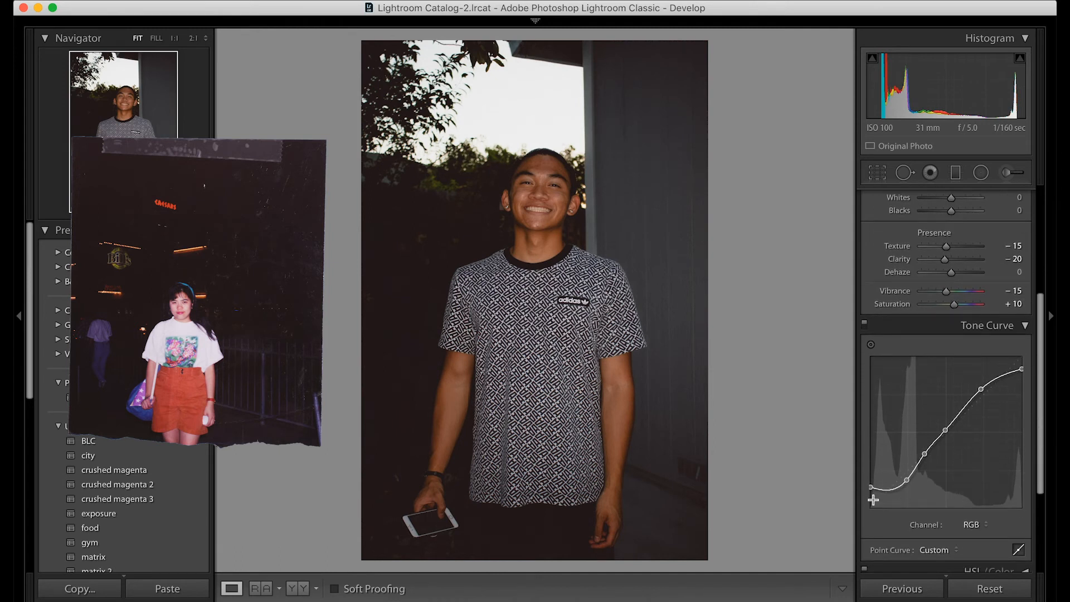
# Step: Display the Red channel's tone curve and compare the photo with the Tone Curve adjustments on and off
pyautogui.click(974, 525)
pyautogui.click(975, 532)
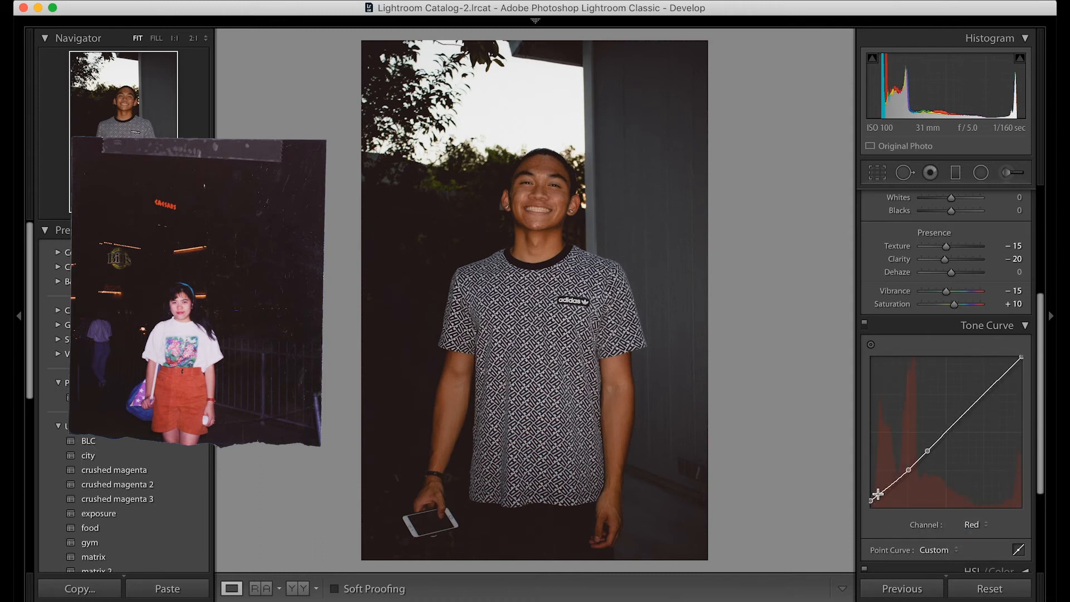
pyautogui.click(865, 325)
pyautogui.click(866, 326)
pyautogui.click(865, 325)
pyautogui.click(865, 324)
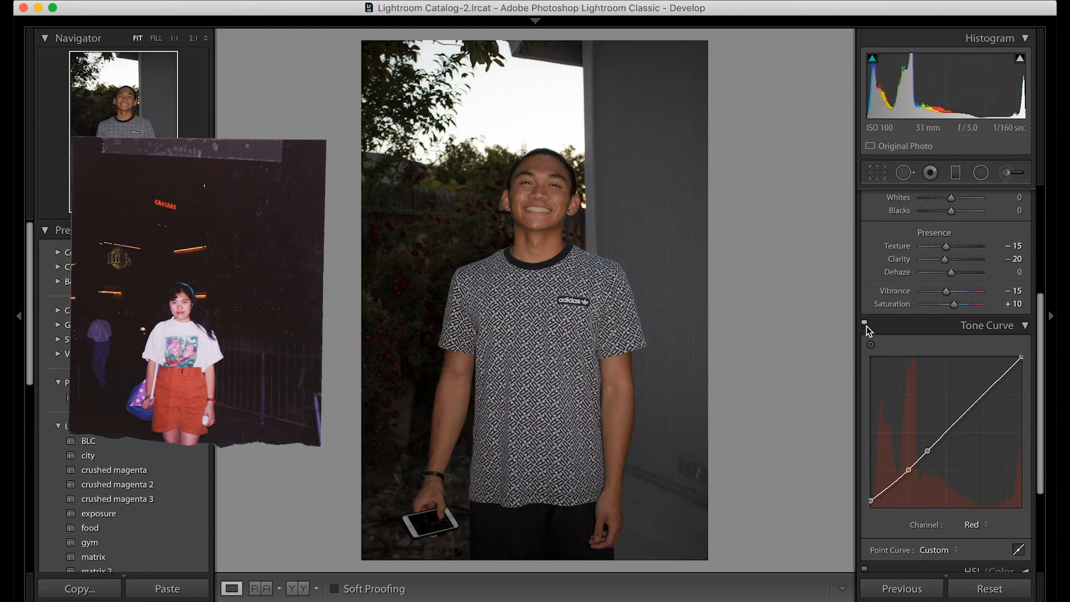
# Step: Review the Split Toning settings, checking the colours chosen for the highlights and shadows and their effect on the face
pyautogui.moveTo(1038, 366); pyautogui.dragTo(1043, 503)
pyautogui.click(877, 303)
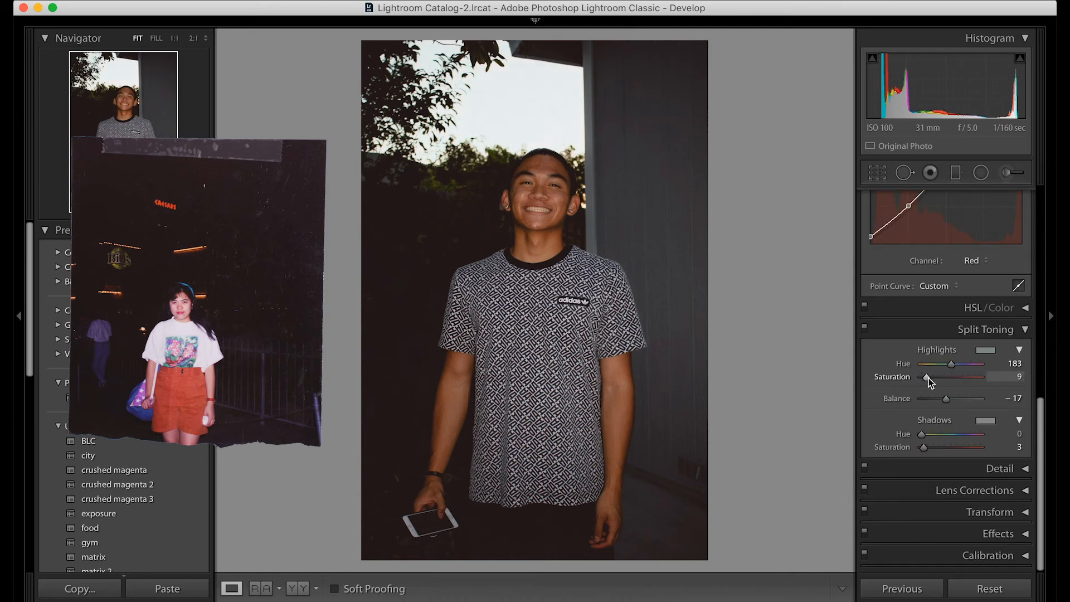
pyautogui.click(984, 349)
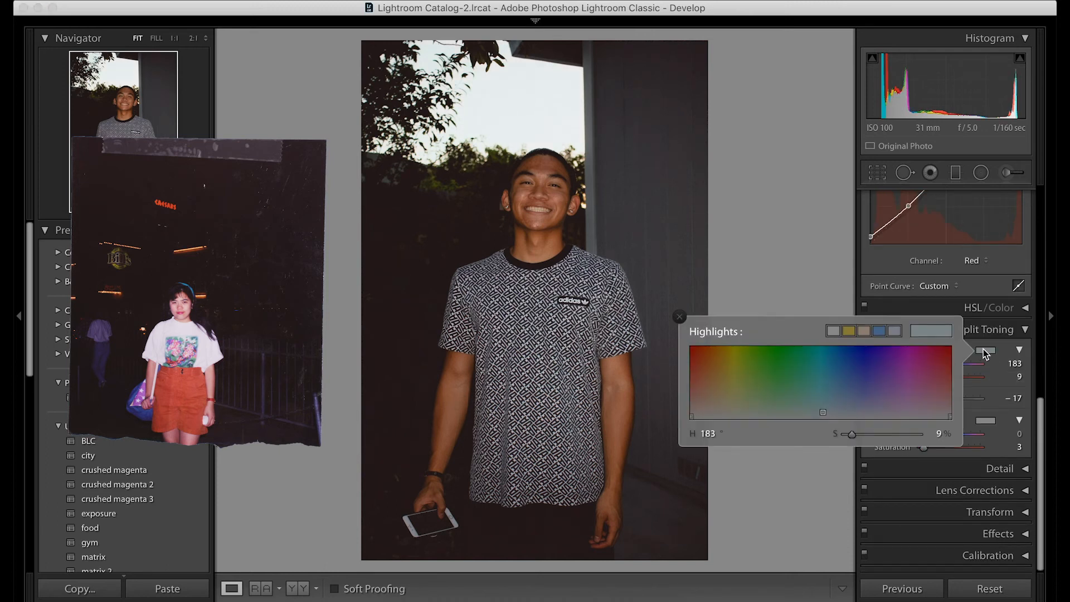
pyautogui.click(680, 319)
pyautogui.click(555, 193)
pyautogui.click(577, 229)
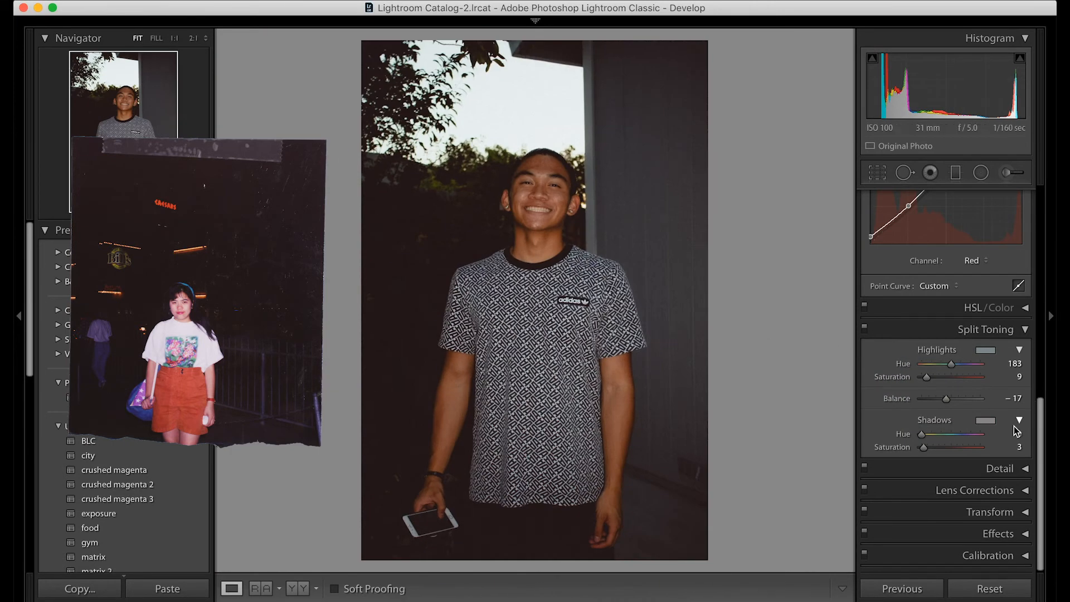
pyautogui.click(985, 421)
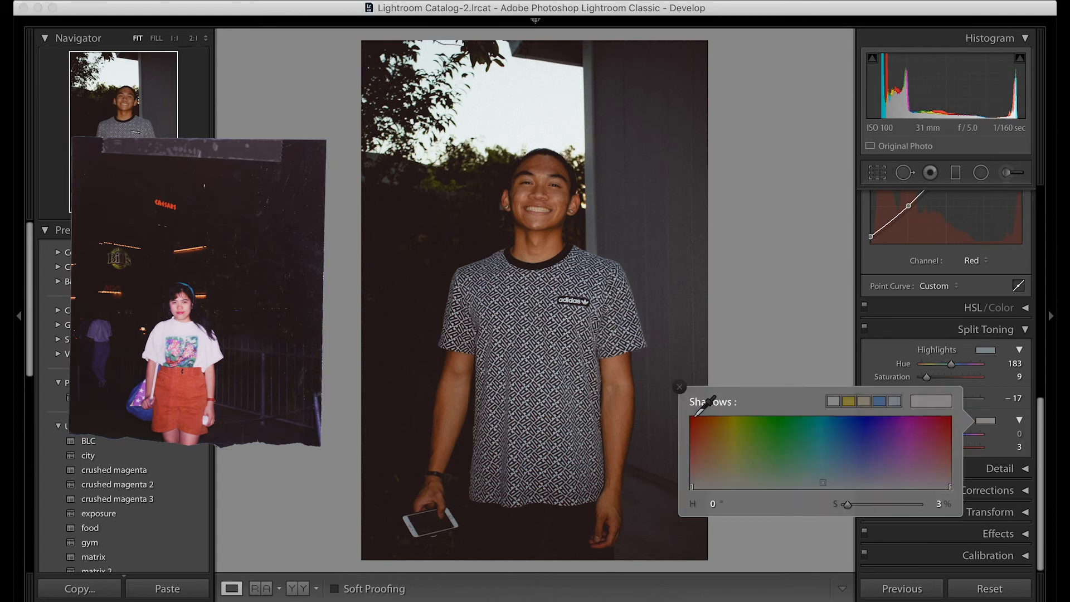
pyautogui.click(679, 387)
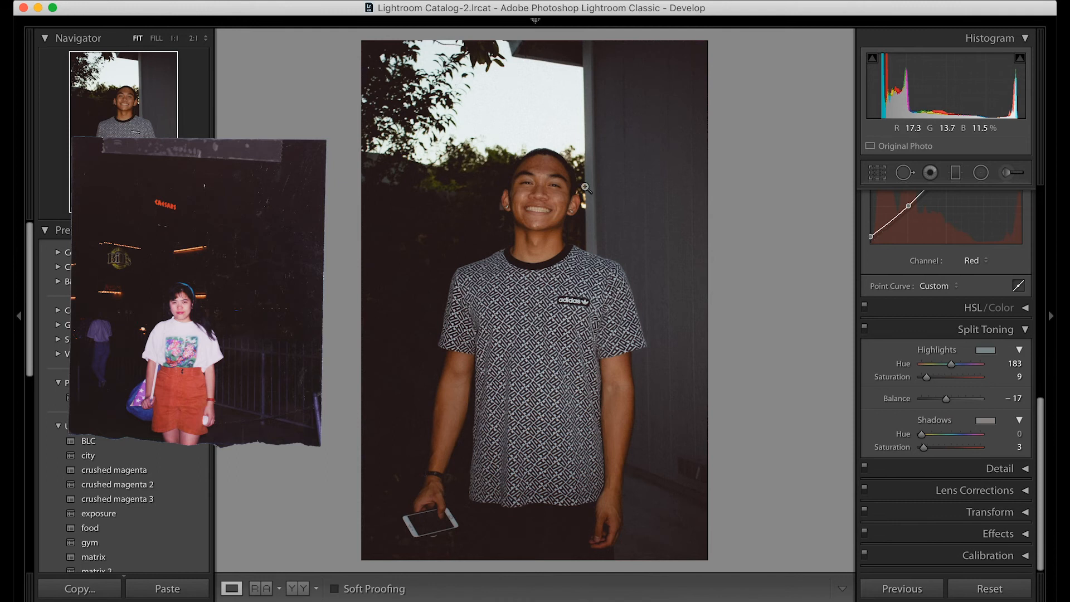
pyautogui.click(1024, 329)
# Step: Check the Lens Corrections and Transform settings without changing them
pyautogui.click(1025, 489)
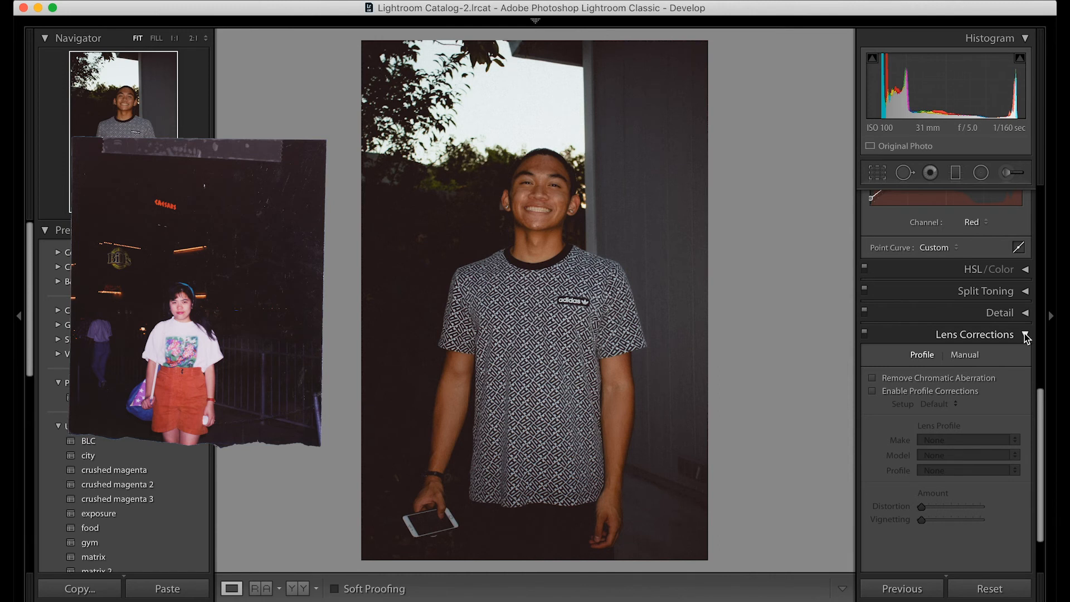
pyautogui.click(1024, 333)
pyautogui.click(1025, 516)
pyautogui.click(1026, 302)
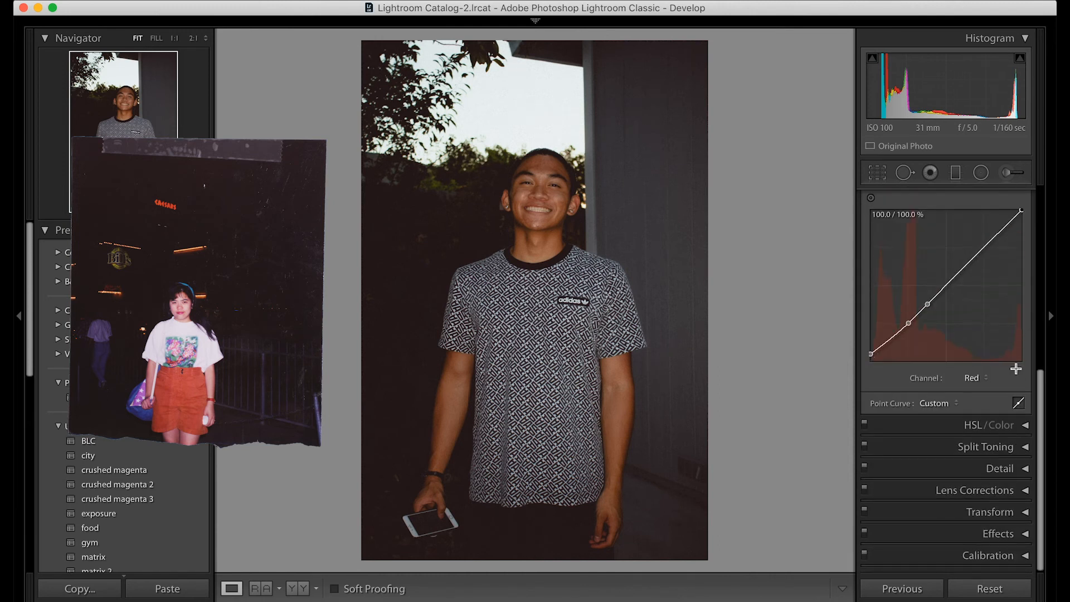
# Step: Review the vignetting and grain settings and compare the whole photo with Effects on and off
pyautogui.click(1029, 537)
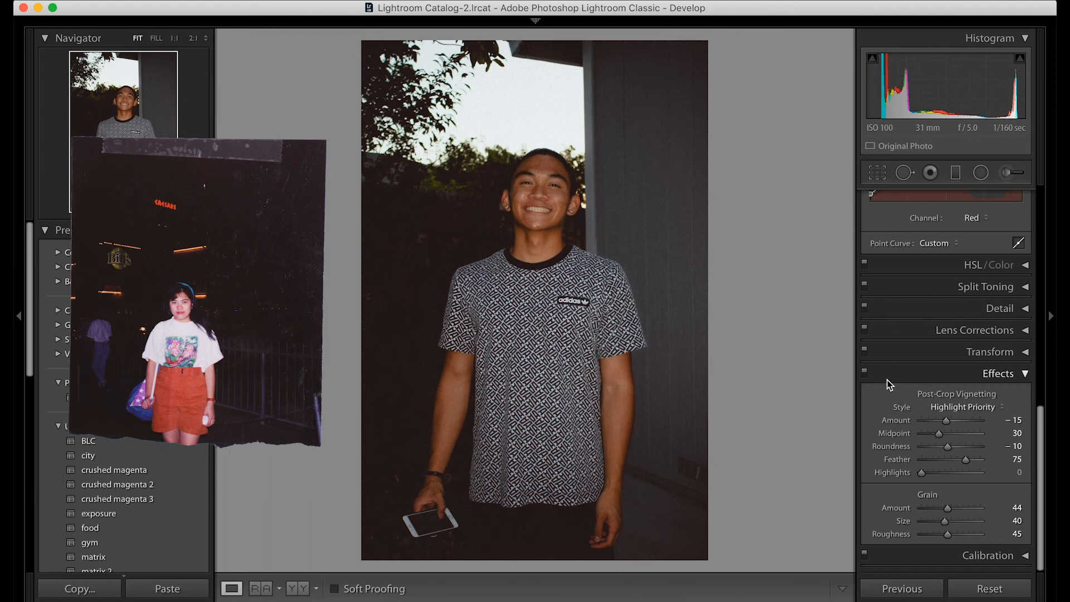
pyautogui.click(865, 371)
pyautogui.click(865, 371)
pyautogui.click(865, 372)
pyautogui.click(865, 372)
# Step: Inspect the grain up close on the face and dark background with Effects on and off, leaving them on
pyautogui.click(518, 253)
pyautogui.moveTo(549, 257); pyautogui.dragTo(628, 453)
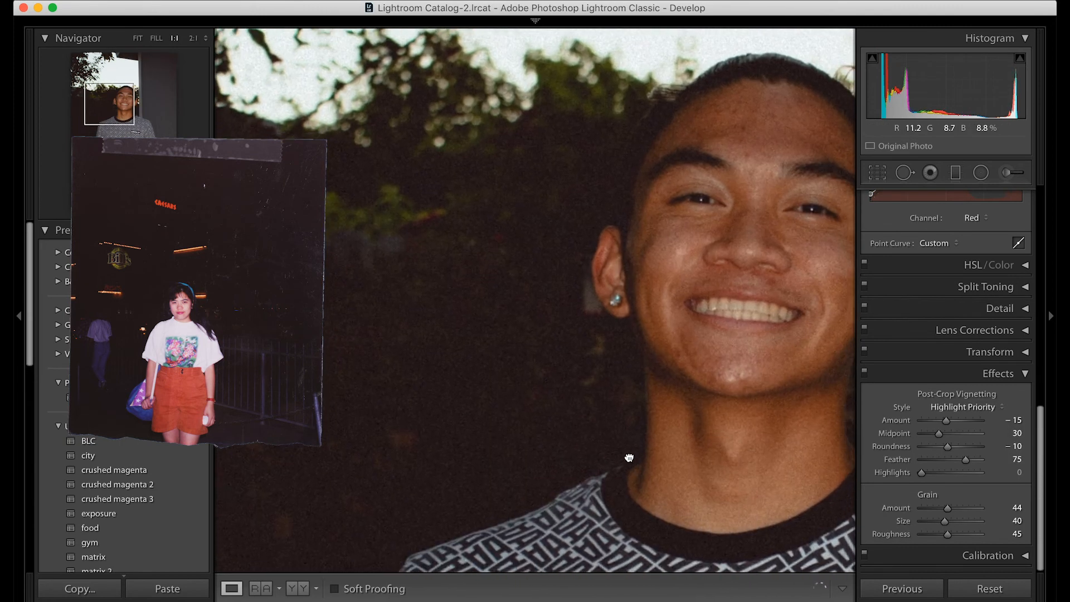
pyautogui.click(865, 373)
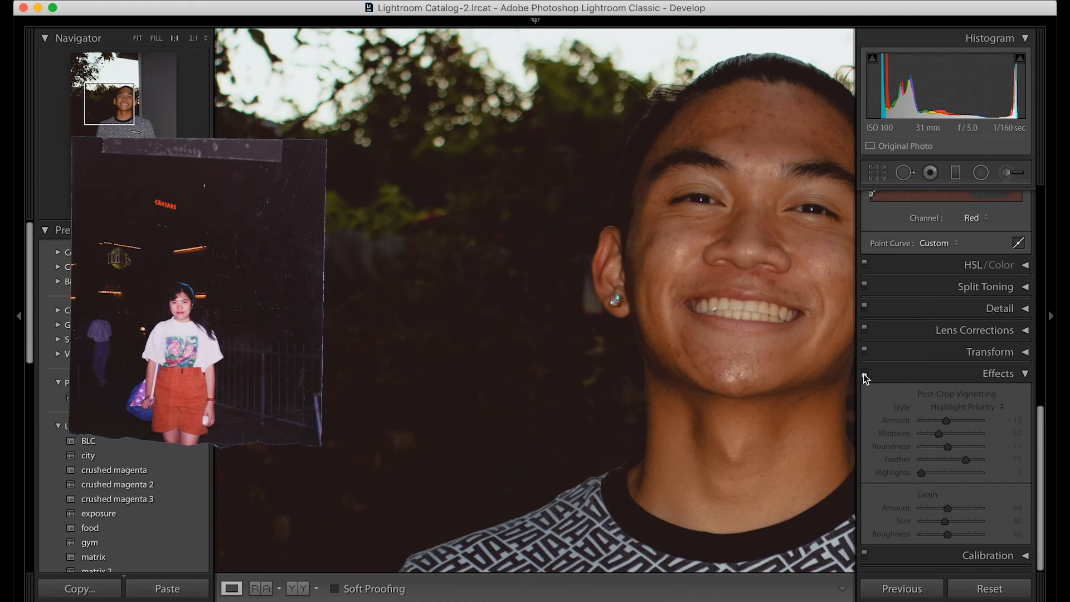
pyautogui.click(864, 376)
pyautogui.click(748, 302)
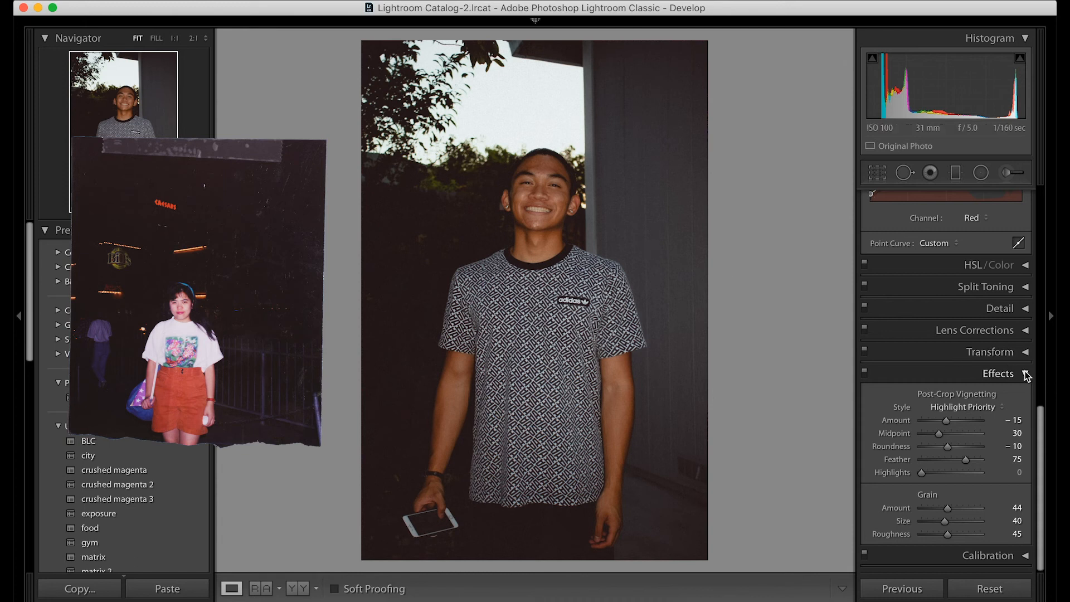
# Step: Review the Calibration settings and compare the edited photo with its unedited version
pyautogui.click(1025, 555)
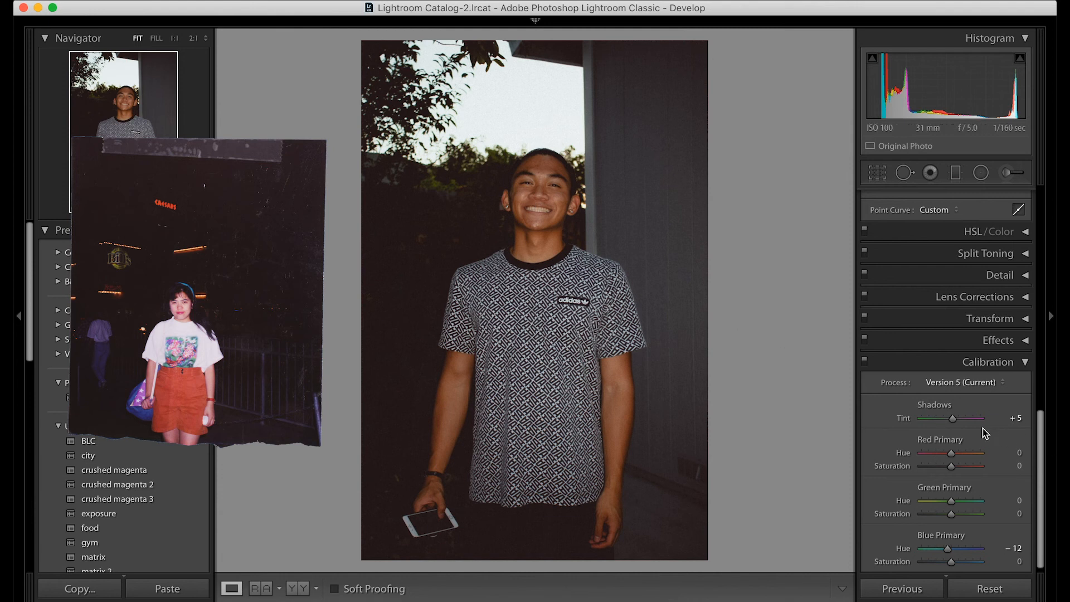
pyautogui.click(1027, 363)
pyautogui.press('\\')
pyautogui.press('\\')
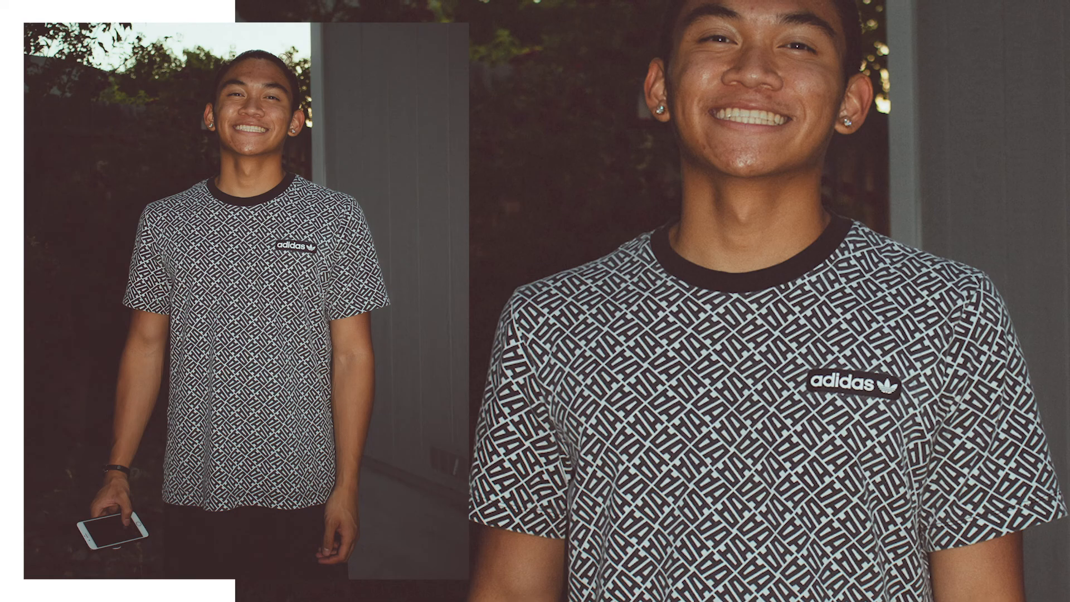